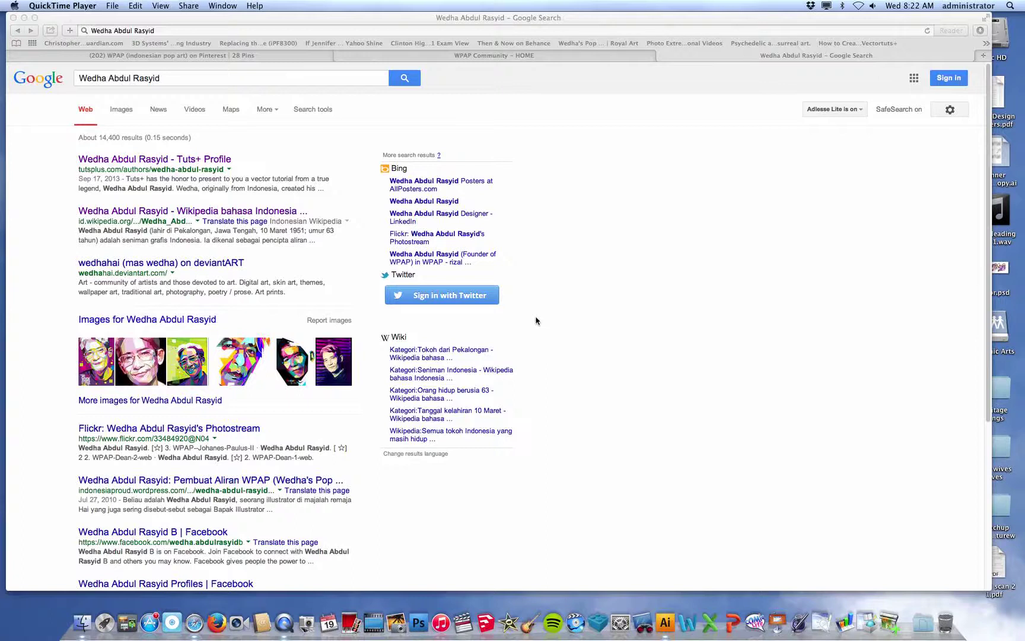
Bring Safari forward, shift its window right, and switch to the 'WPAP Community – HOME' tab
{"action": "left_click", "coordinate": [575, 233]}
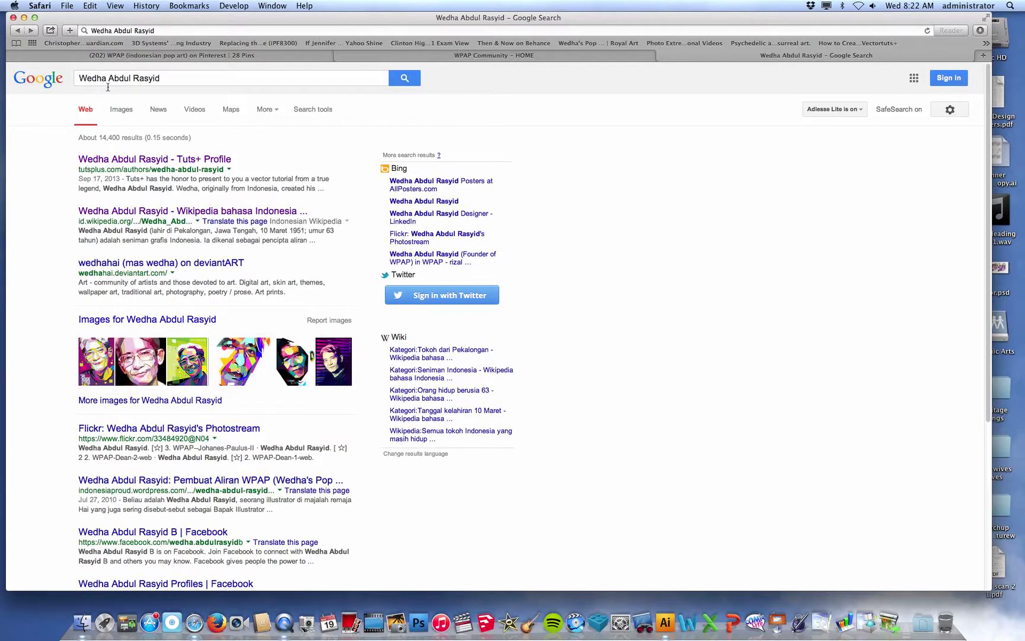
{"action": "left_click_drag", "start_coordinate": [133, 17], "coordinate": [275, 23]}
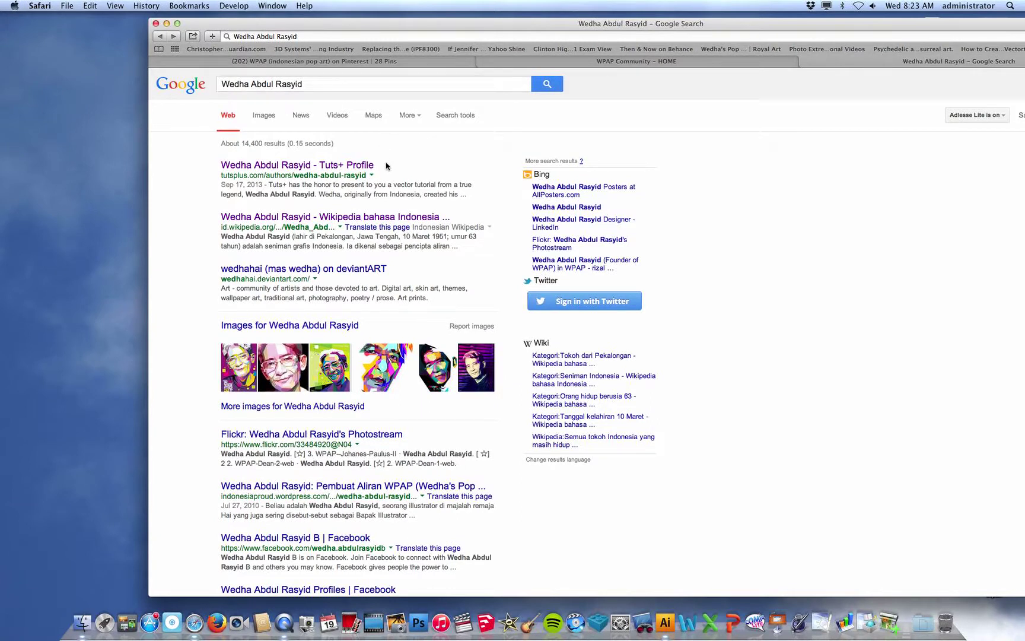
{"action": "left_click", "coordinate": [561, 64]}
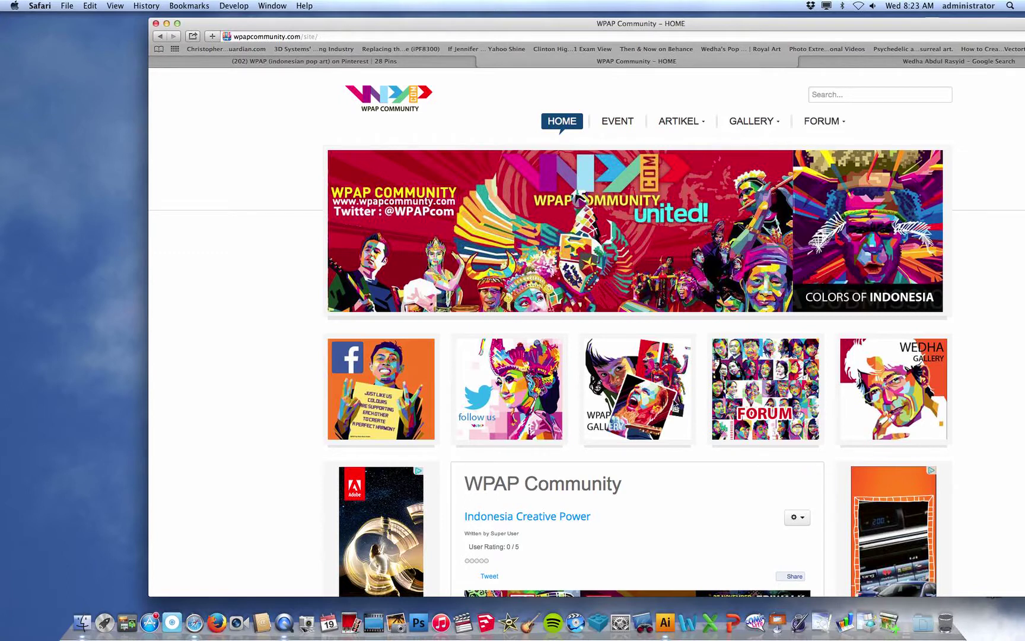
Open the WPAP Community gallery page, then switch to the 'WPAP (indonesian pop art)' Pinterest board
{"action": "left_click", "coordinate": [674, 405]}
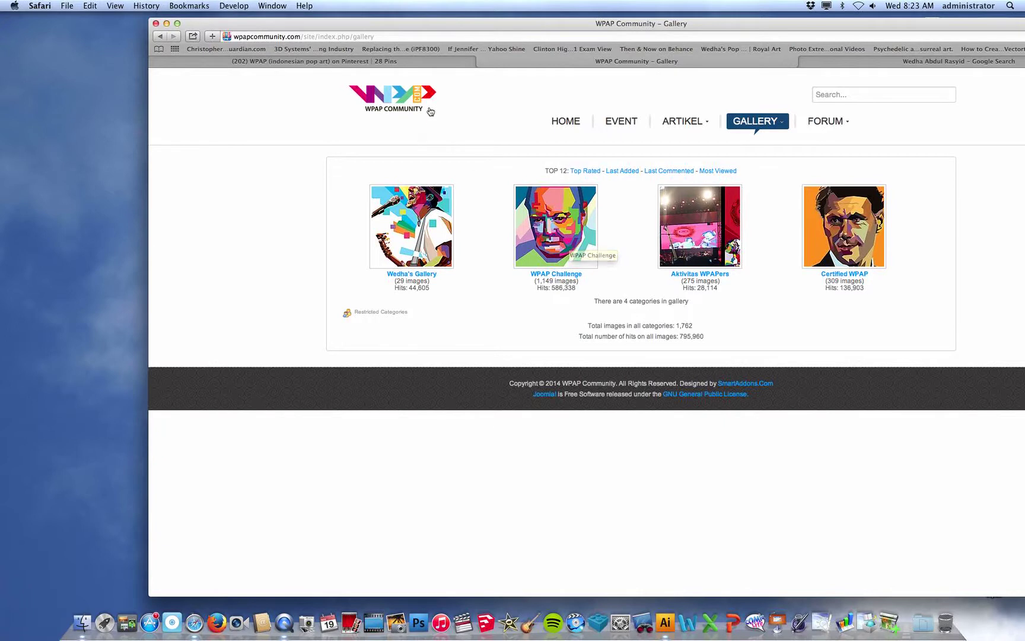
{"action": "left_click", "coordinate": [401, 61]}
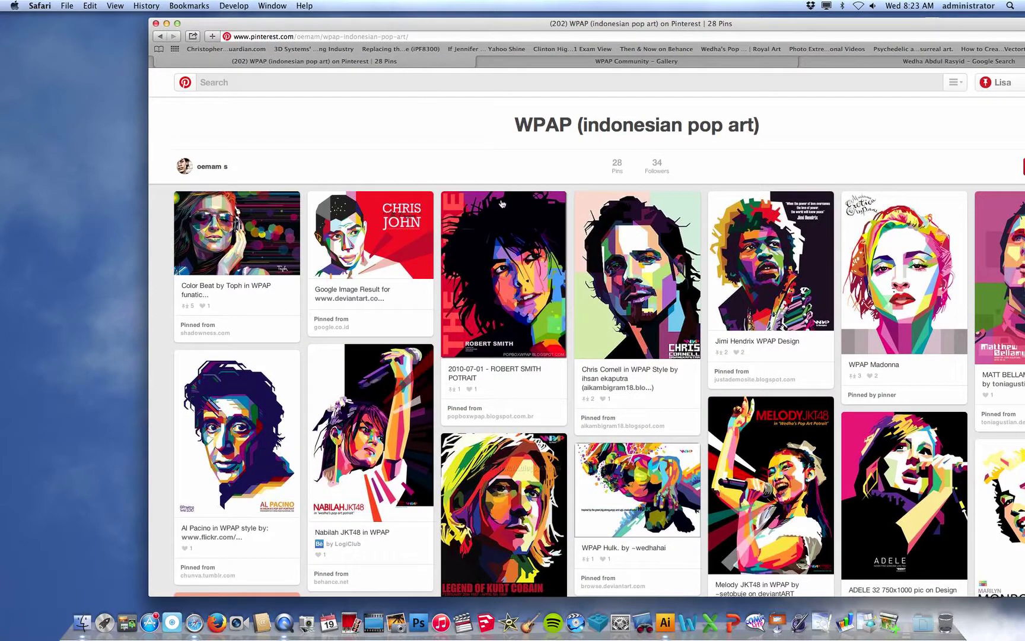
Scroll through the board's WPAP portrait pins, then select the address bar for a new search
{"action": "scroll", "coordinate": [563, 262], "scroll_direction": "down", "scroll_amount": 1}
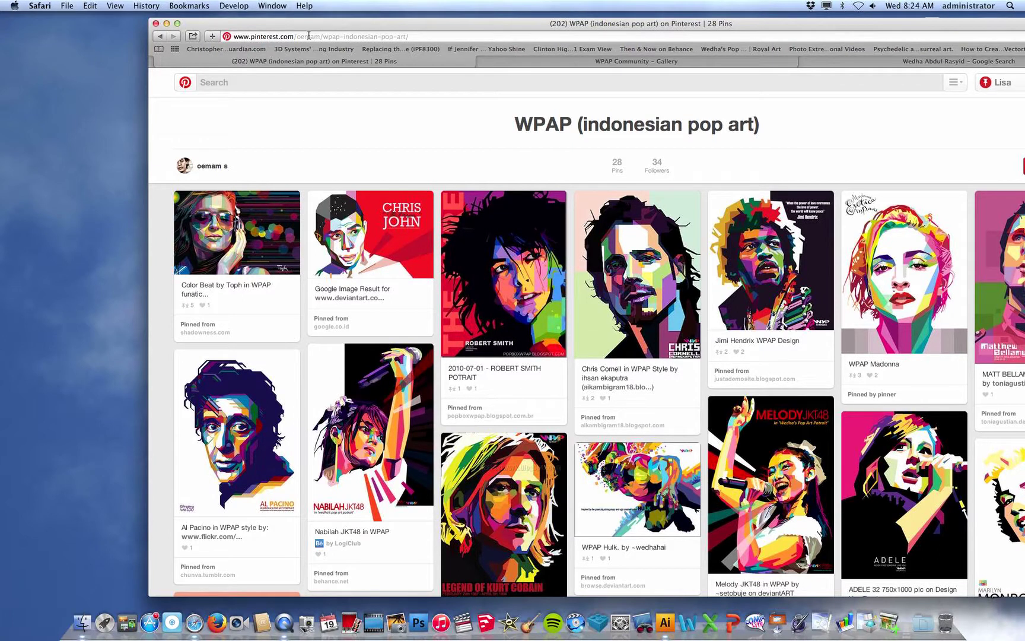
{"action": "left_click", "coordinate": [343, 37]}
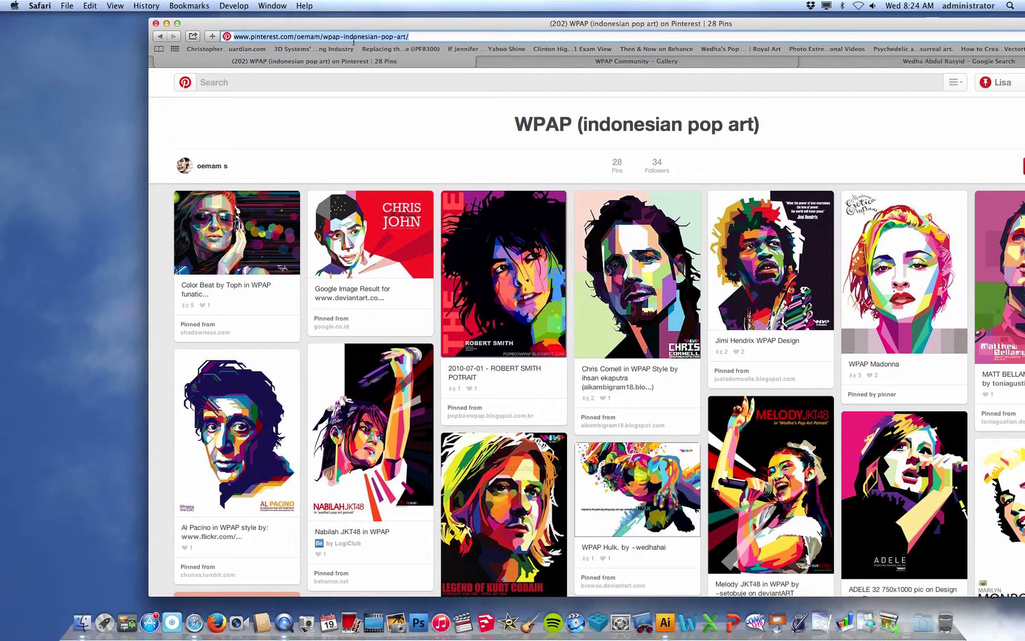
Search Google for 'old mans face', accept the 'old man's face' correction, and show image results
{"action": "type", "text": "o"}
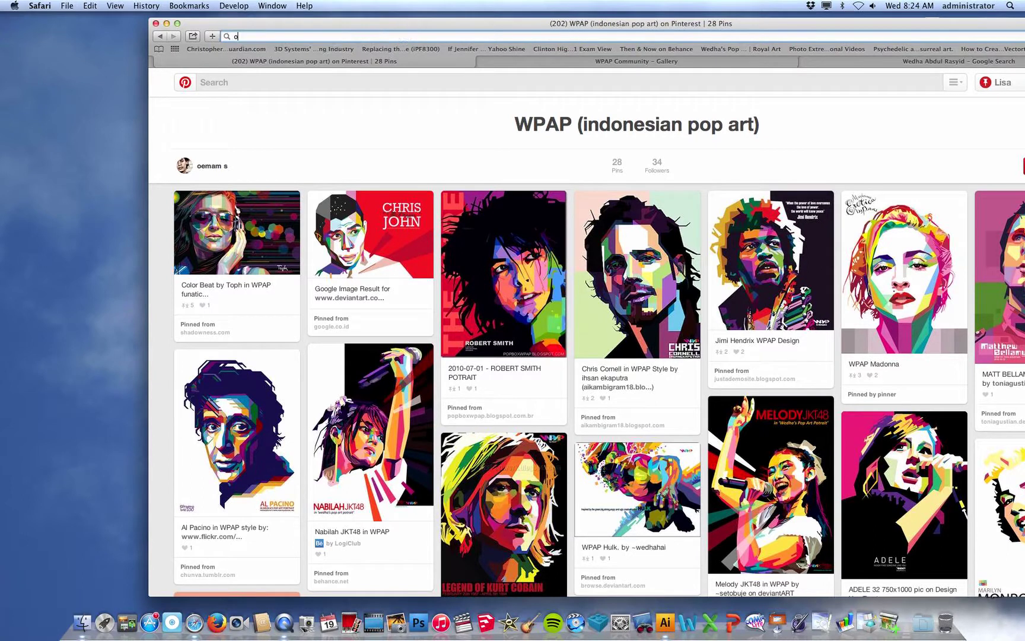
{"action": "type", "text": "ld mans face"}
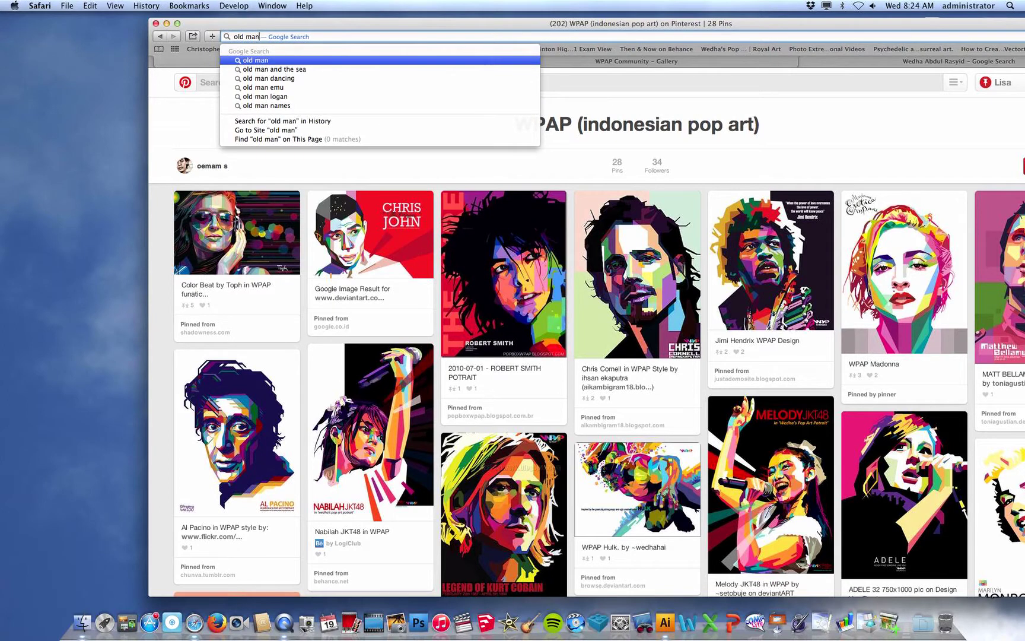
{"action": "key", "text": "Return"}
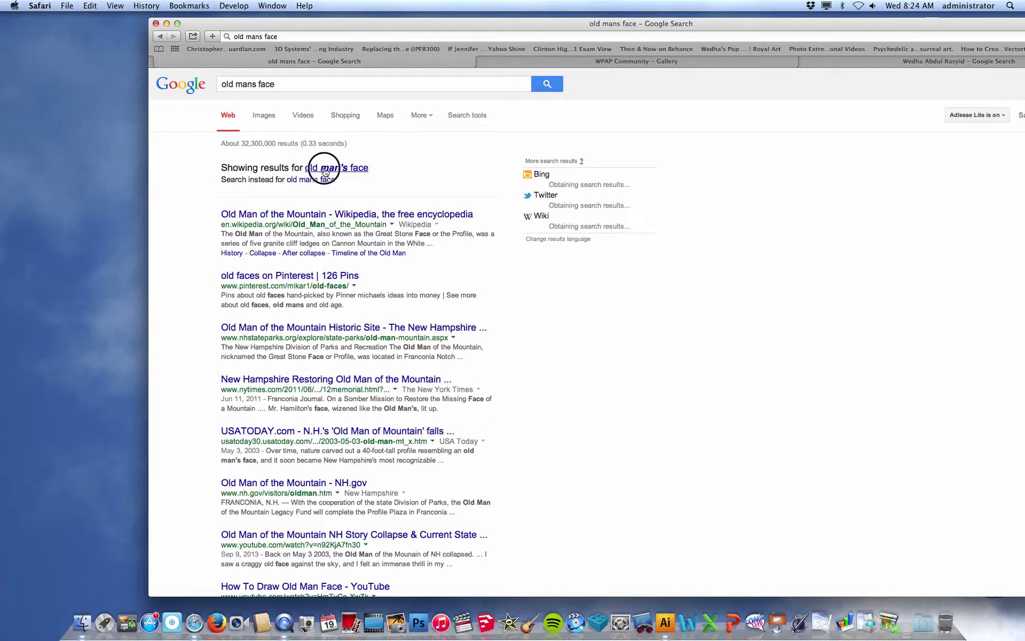
{"action": "left_click", "coordinate": [326, 168]}
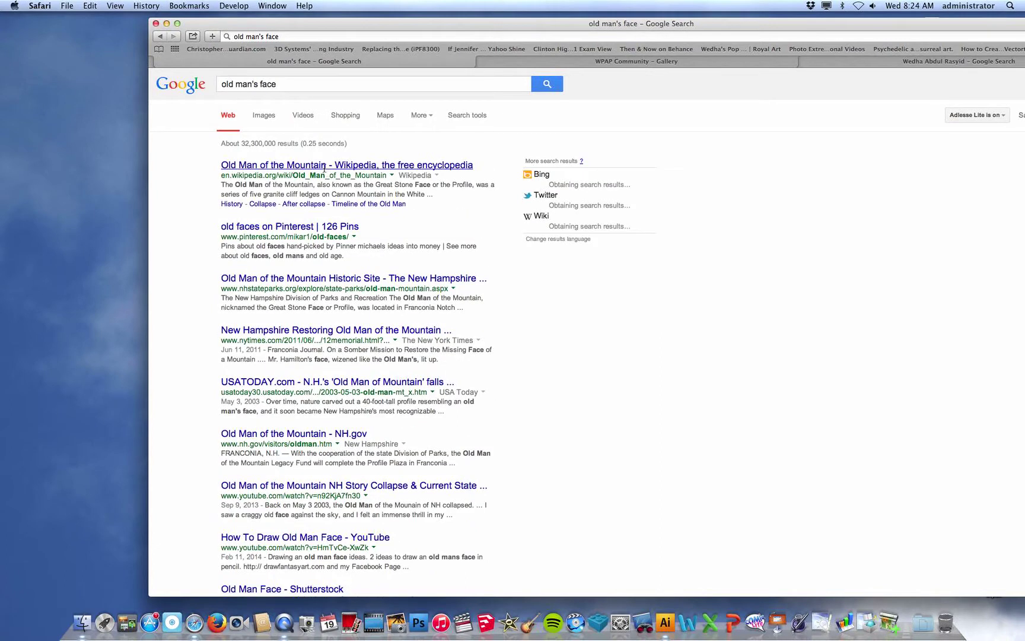
{"action": "left_click", "coordinate": [267, 121]}
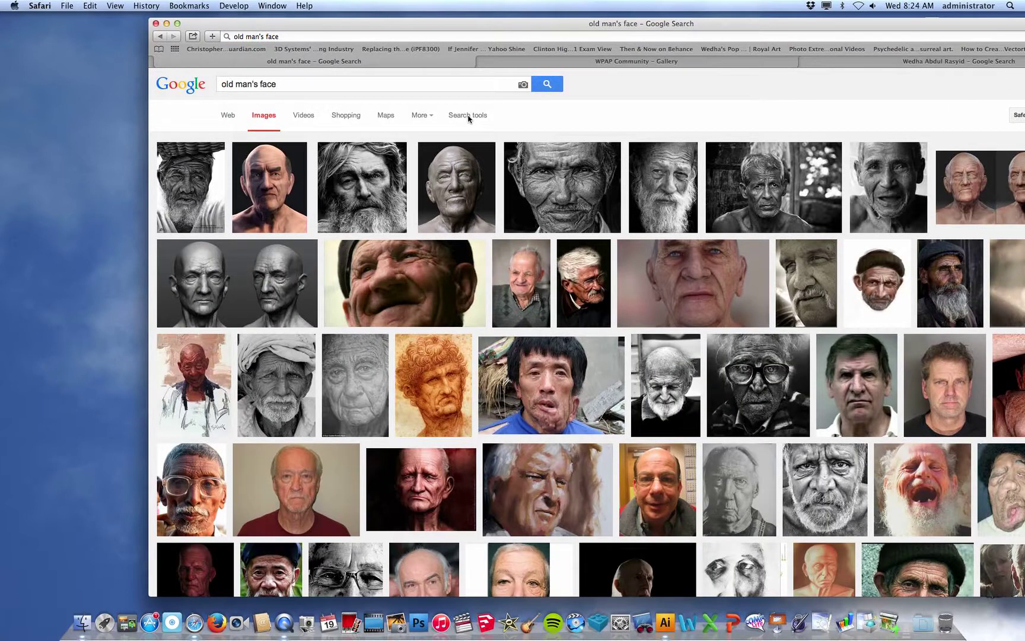
Filter images to larger than 1024×768 and preview the photo of the old man in a hat
{"action": "left_click", "coordinate": [469, 116]}
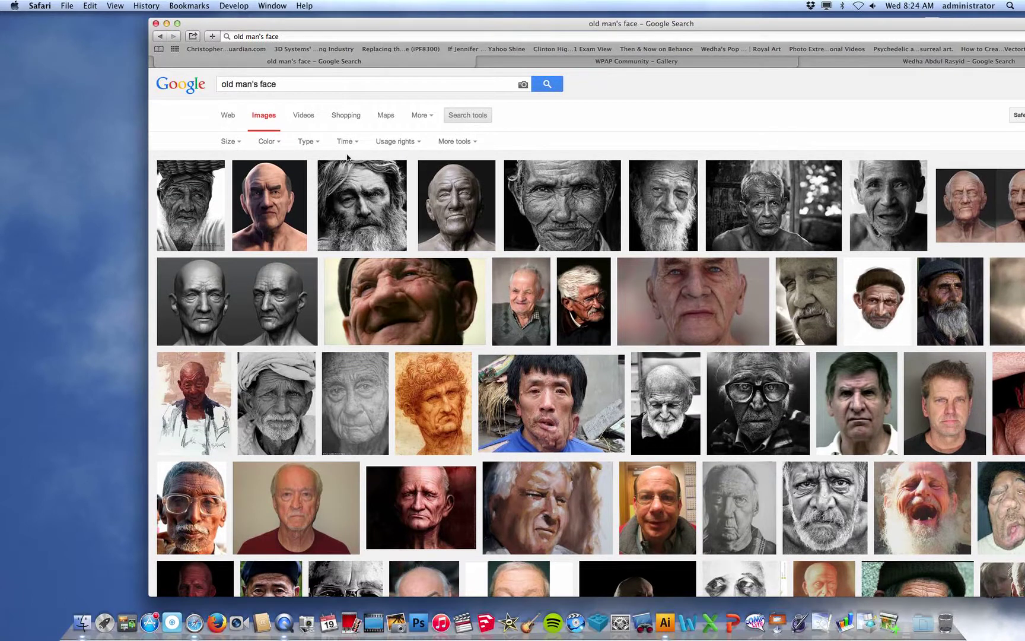
{"action": "left_click", "coordinate": [231, 142]}
{"action": "mouse_move", "coordinate": [242, 222]}
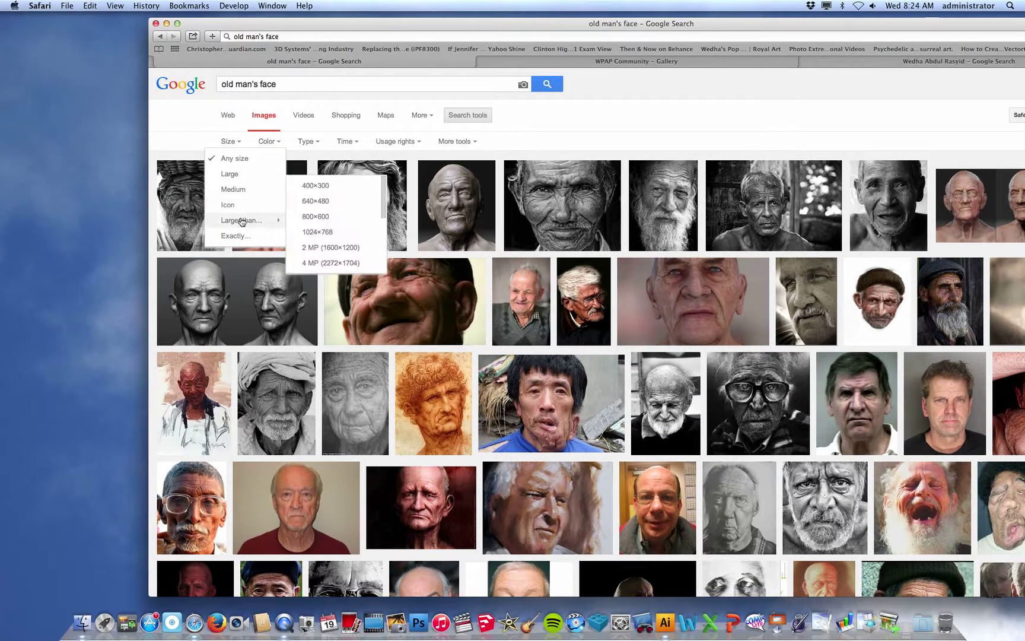
{"action": "left_click", "coordinate": [323, 232]}
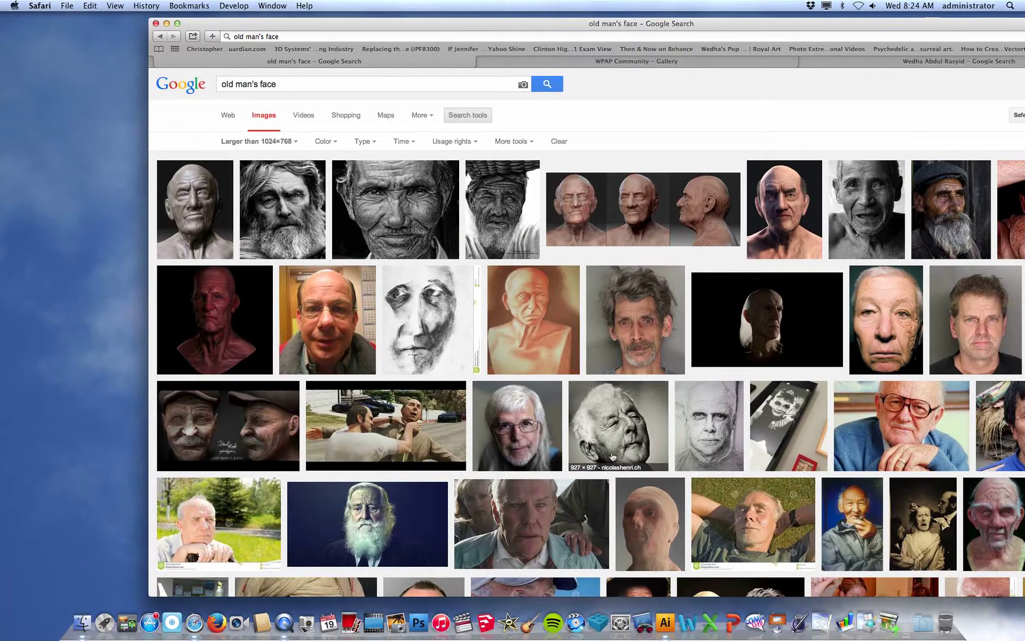
{"action": "scroll", "coordinate": [612, 456], "scroll_direction": "down", "scroll_amount": 5}
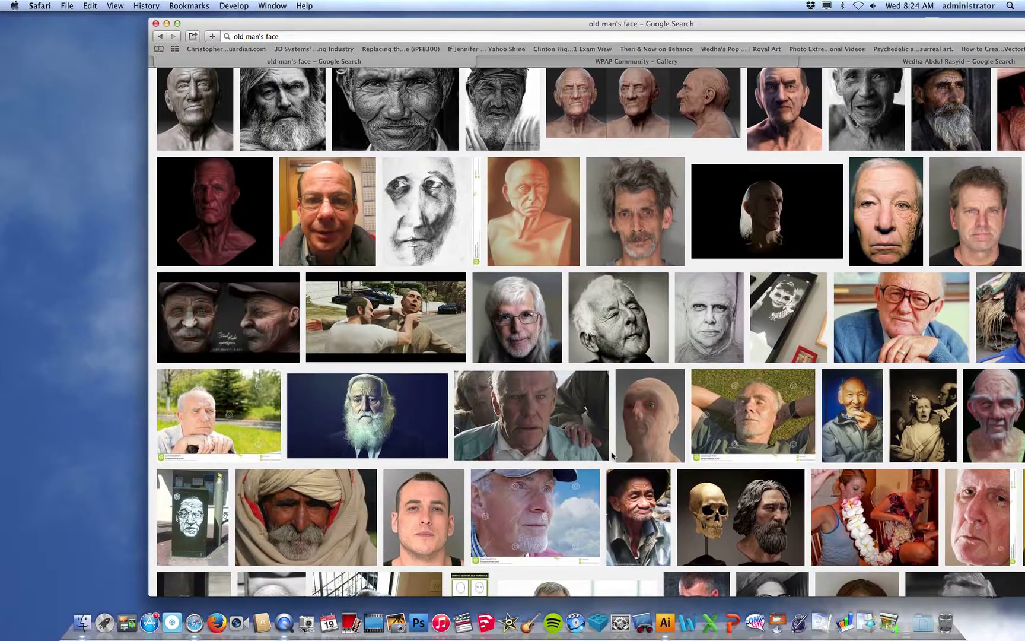
{"action": "scroll", "coordinate": [613, 455], "scroll_direction": "down", "scroll_amount": 2}
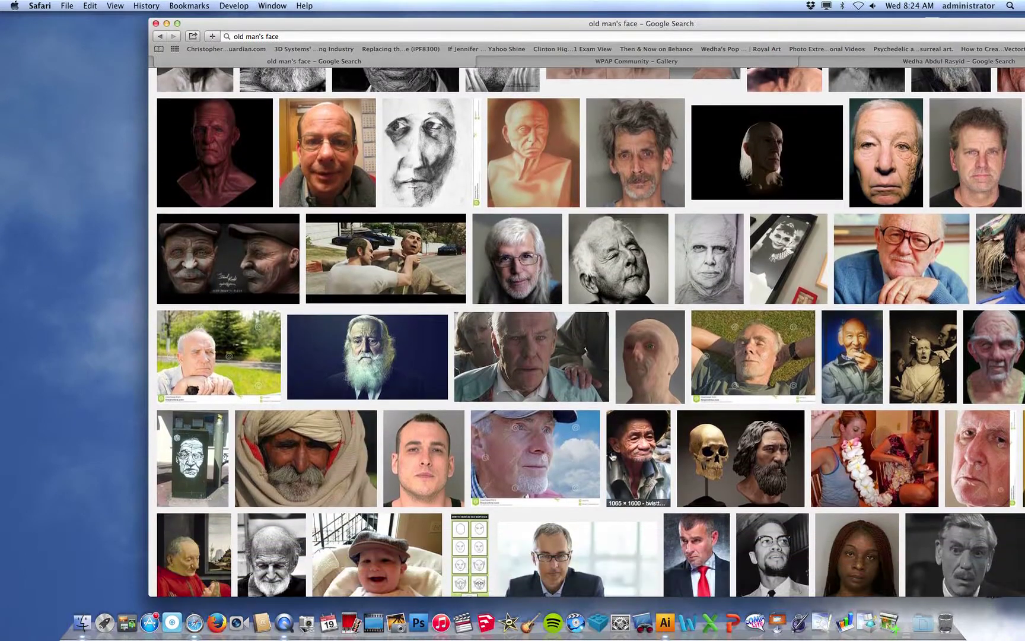
{"action": "left_click", "coordinate": [644, 462]}
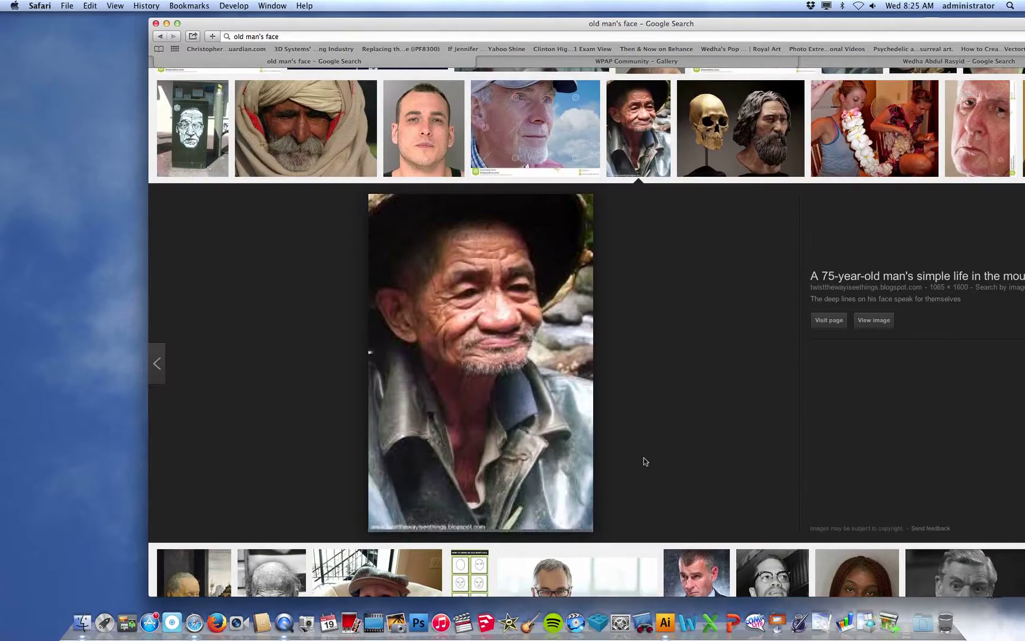
Open the full-size photo, save it to the desktop as DSCN1249_000.jpg, and minimise Safari
{"action": "left_click", "coordinate": [868, 321]}
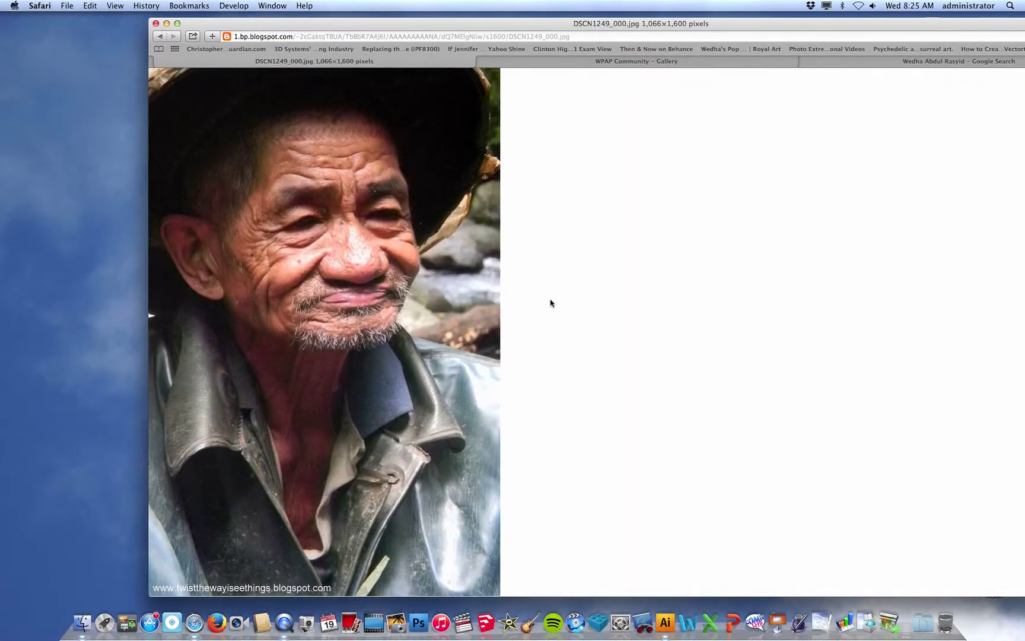
{"action": "left_click_drag", "start_coordinate": [209, 26], "coordinate": [622, 66]}
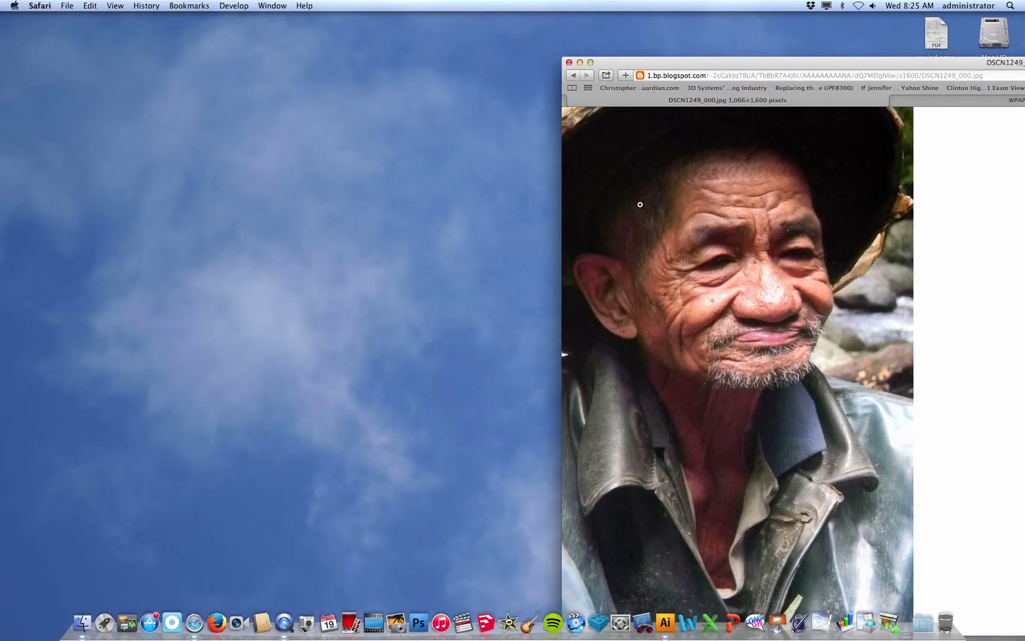
{"action": "left_click_drag", "start_coordinate": [653, 197], "coordinate": [313, 209]}
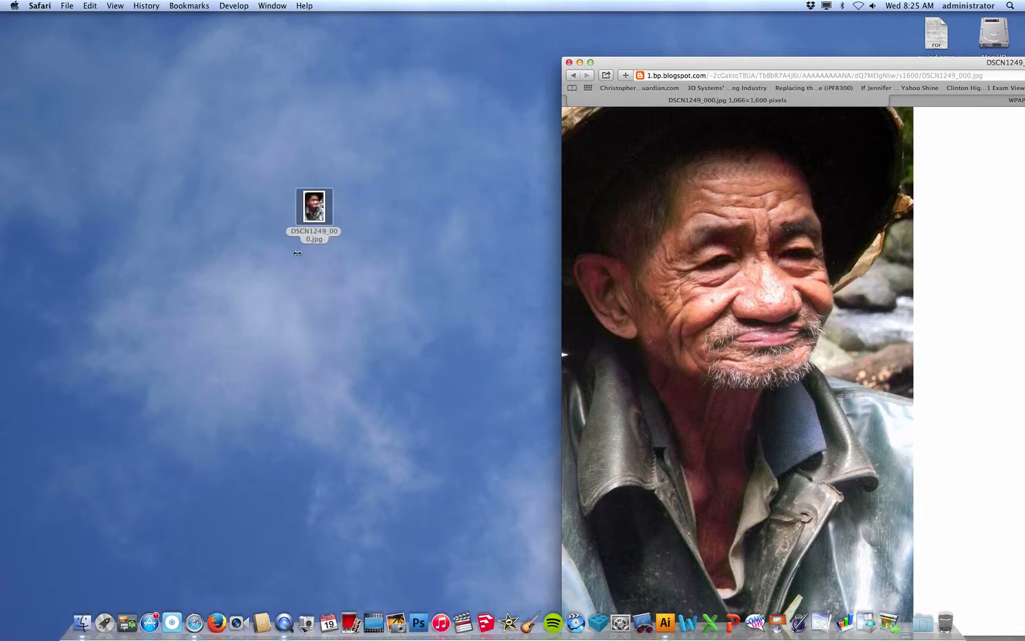
{"action": "left_click", "coordinate": [579, 62]}
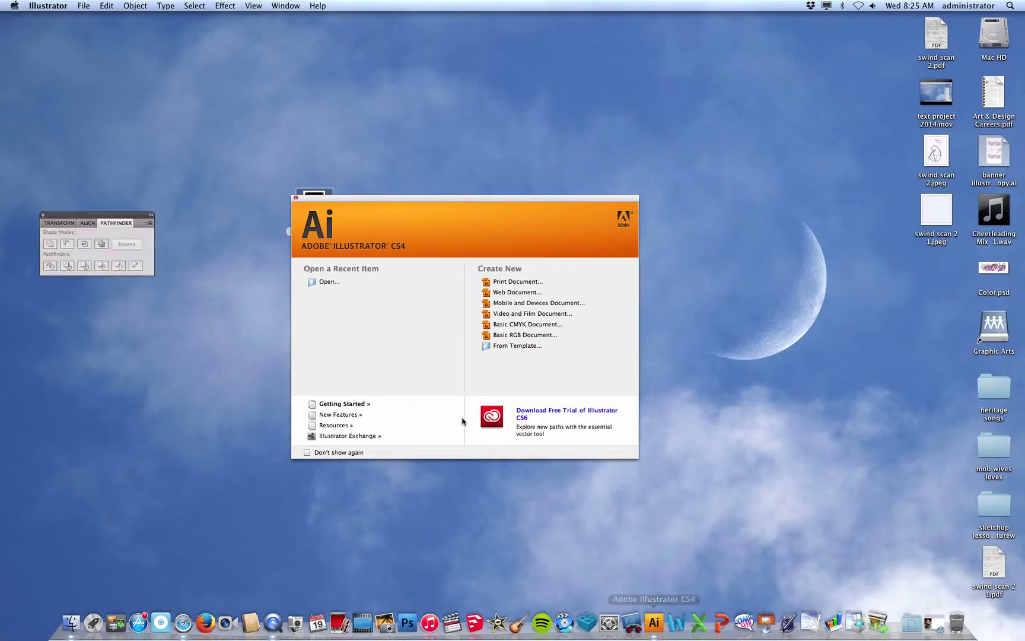
Create a new Tabloid 11 × 17 in CMYK document, Untitled-1, with Cmd+N
{"action": "left_click", "coordinate": [84, 6]}
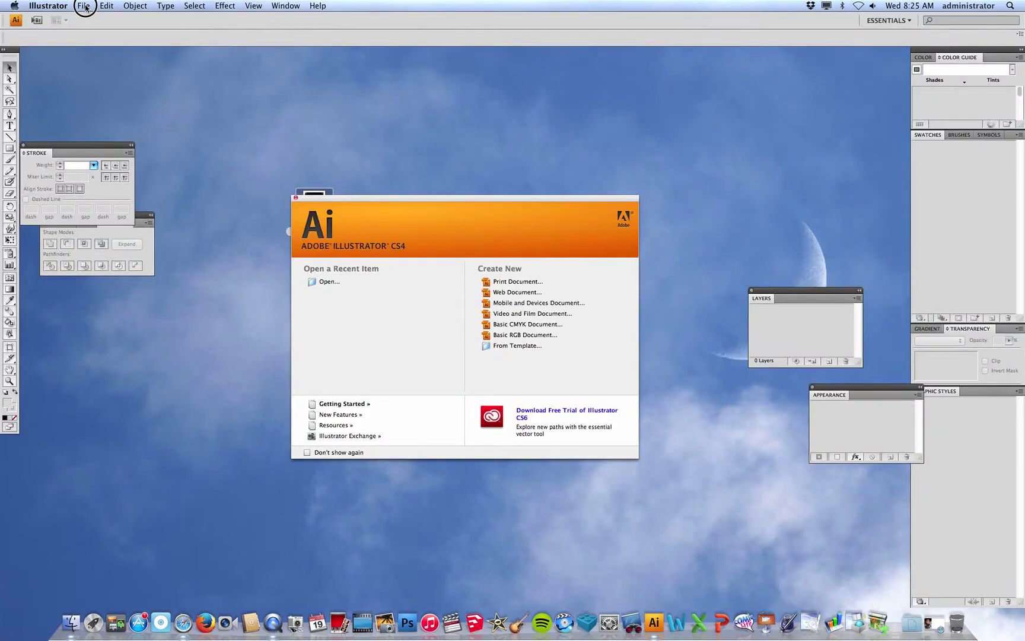
{"action": "left_click", "coordinate": [117, 37]}
{"action": "key", "text": "super+n"}
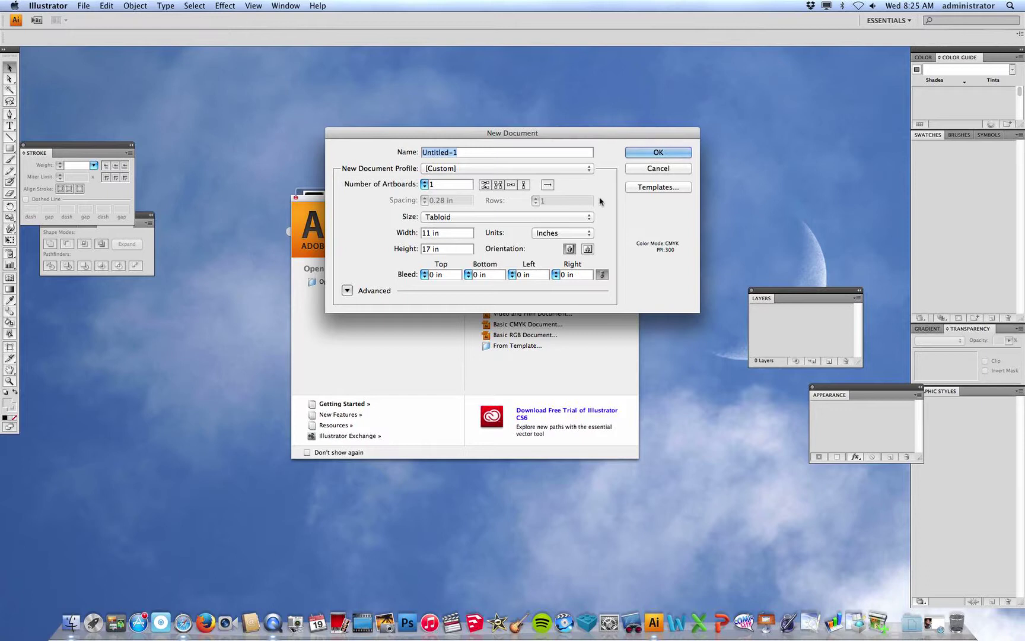
{"action": "left_click", "coordinate": [635, 153]}
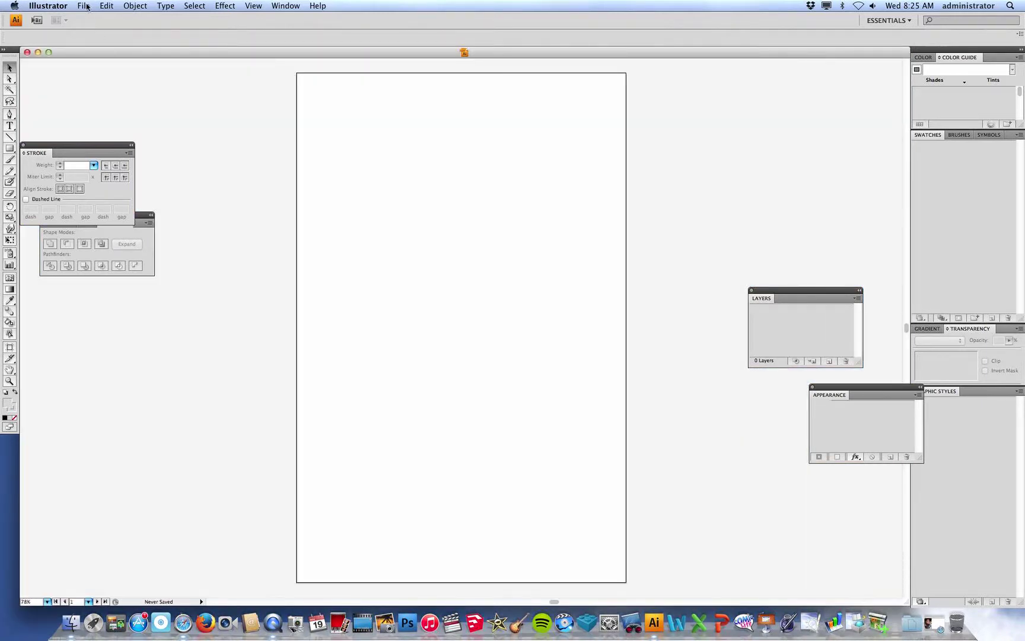
{"action": "left_click_drag", "start_coordinate": [87, 7], "coordinate": [101, 190]}
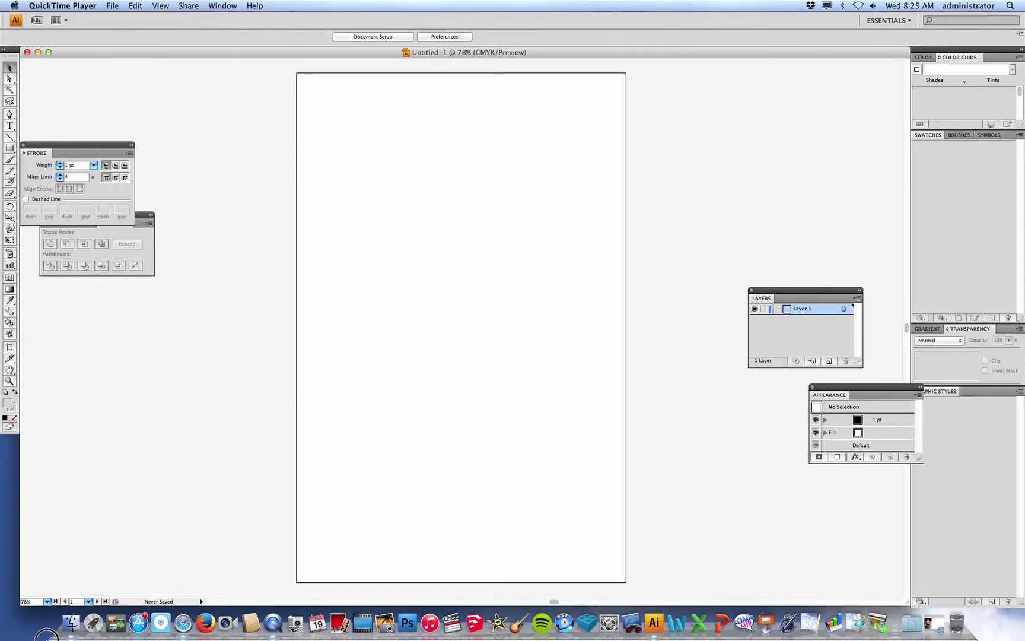
Place DSCN1249_000.jpg from the Desktop into Untitled-1 and zoom out to see it whole
{"action": "left_click", "coordinate": [448, 206]}
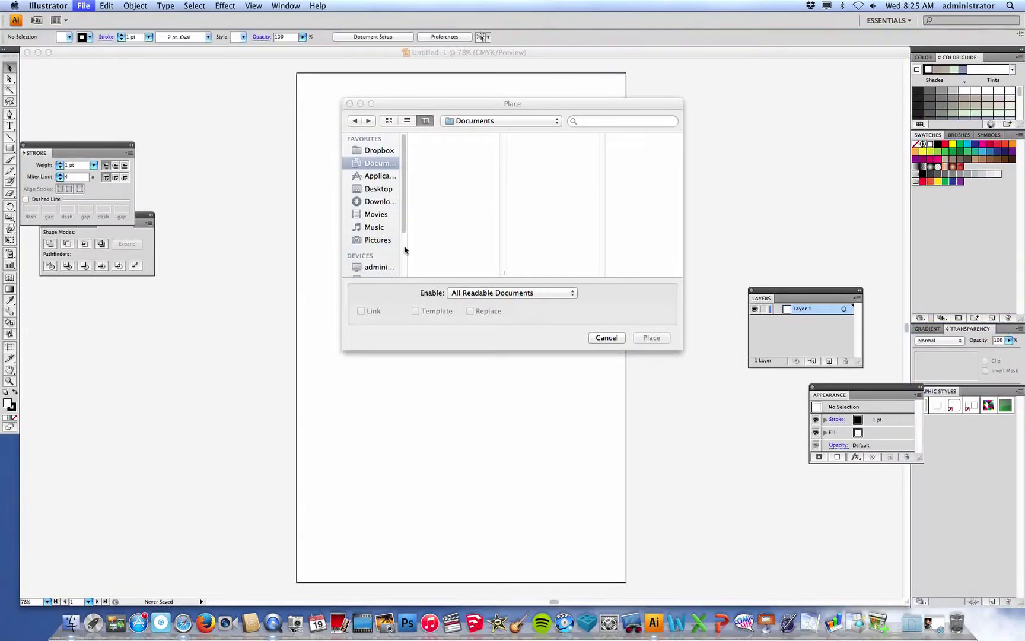
{"action": "left_click", "coordinate": [380, 191]}
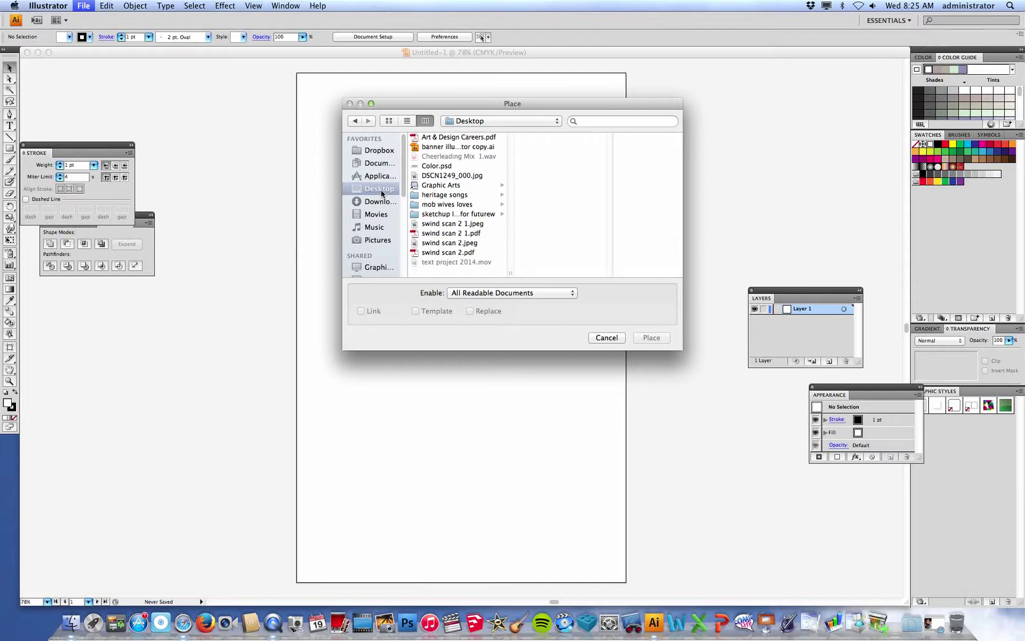
{"action": "left_click", "coordinate": [452, 177]}
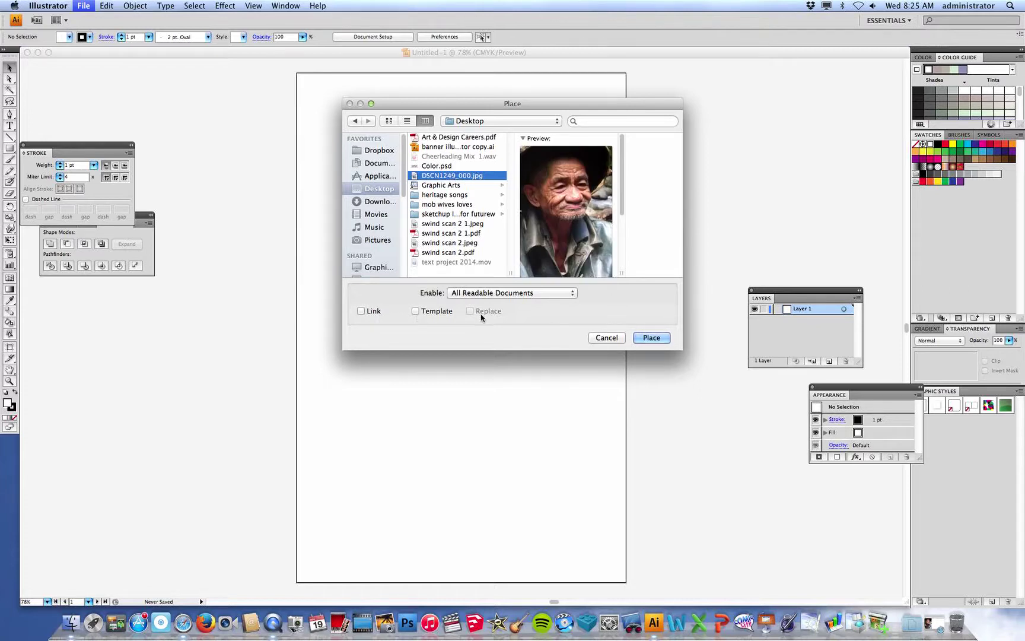
{"action": "left_click", "coordinate": [646, 337]}
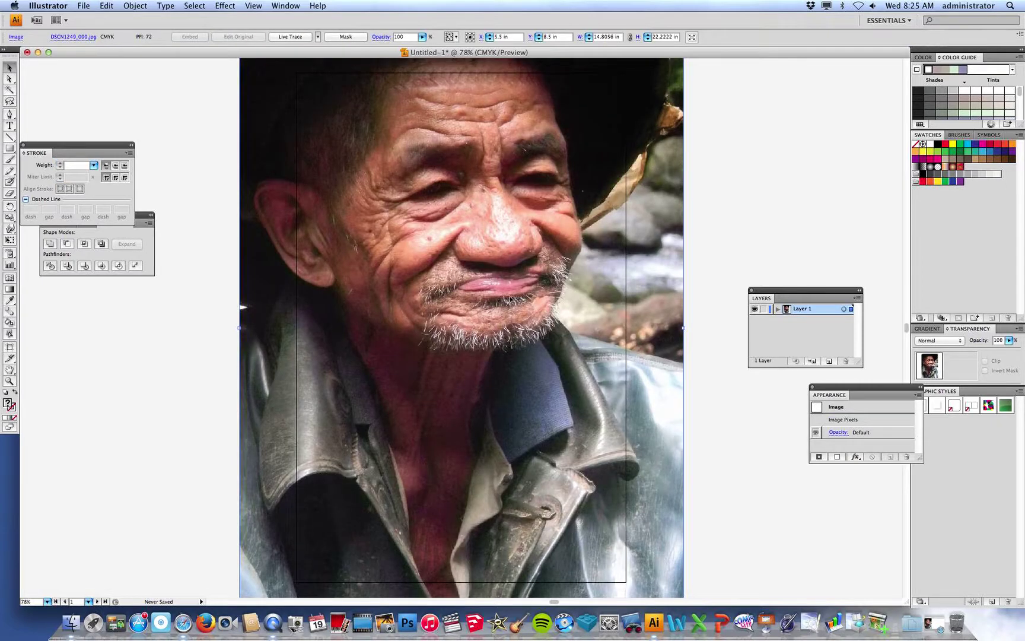
{"action": "key", "text": "super+minus"}
{"action": "key", "text": "super+minus"}
{"action": "key", "text": "super+minus"}
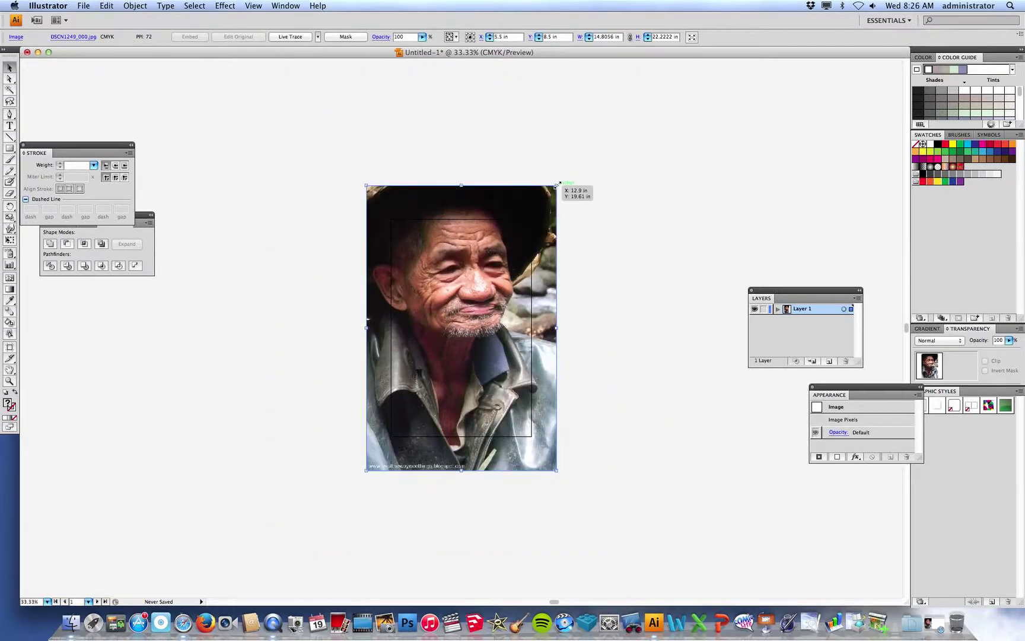
Scale the photo to about 10.1 × 15.2 in, set its opacity to 52%, and lock Layer 1
{"action": "left_click_drag", "start_coordinate": [556, 186], "coordinate": [541, 231]}
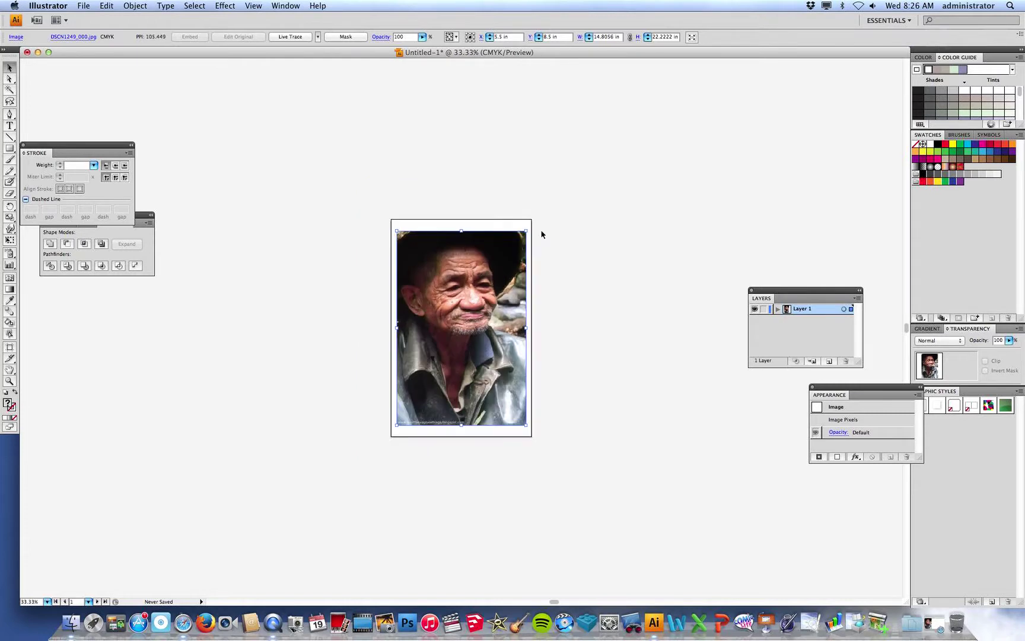
{"action": "left_click_drag", "start_coordinate": [747, 292], "coordinate": [598, 250]}
{"action": "left_click_drag", "start_coordinate": [955, 328], "coordinate": [669, 351]}
{"action": "left_click", "coordinate": [697, 340]}
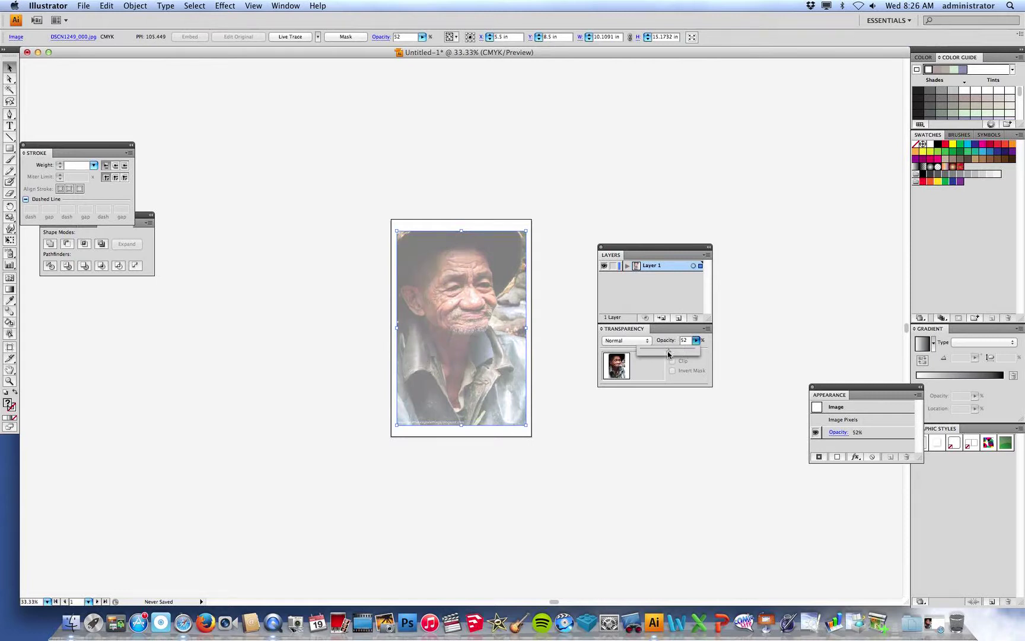
{"action": "left_click", "coordinate": [615, 265]}
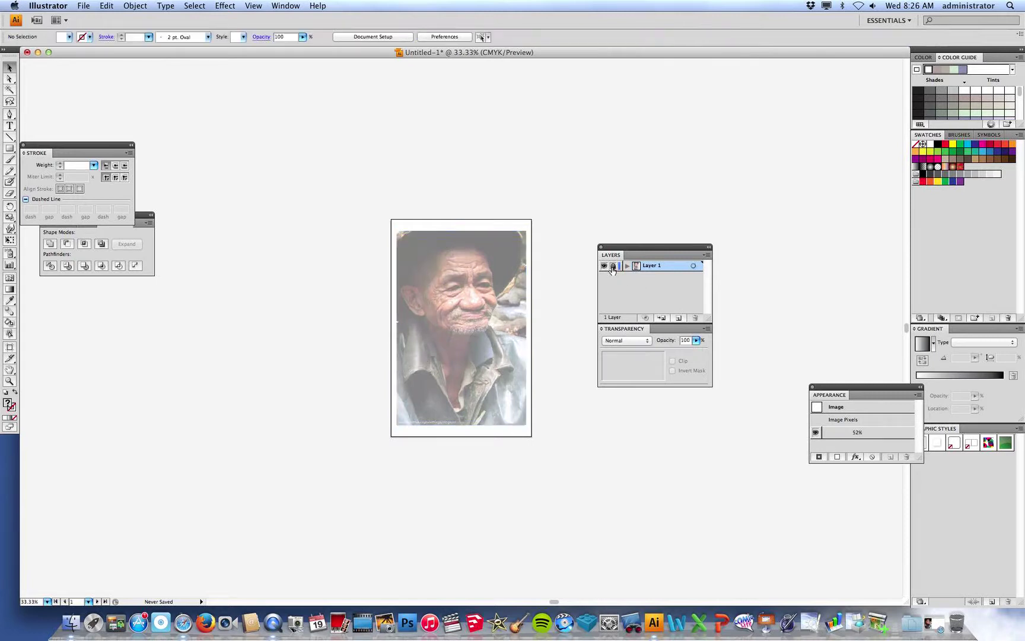
Add Layer 2 above the photo, choose the Pen tool, and set the fill to None
{"action": "left_click", "coordinate": [676, 317]}
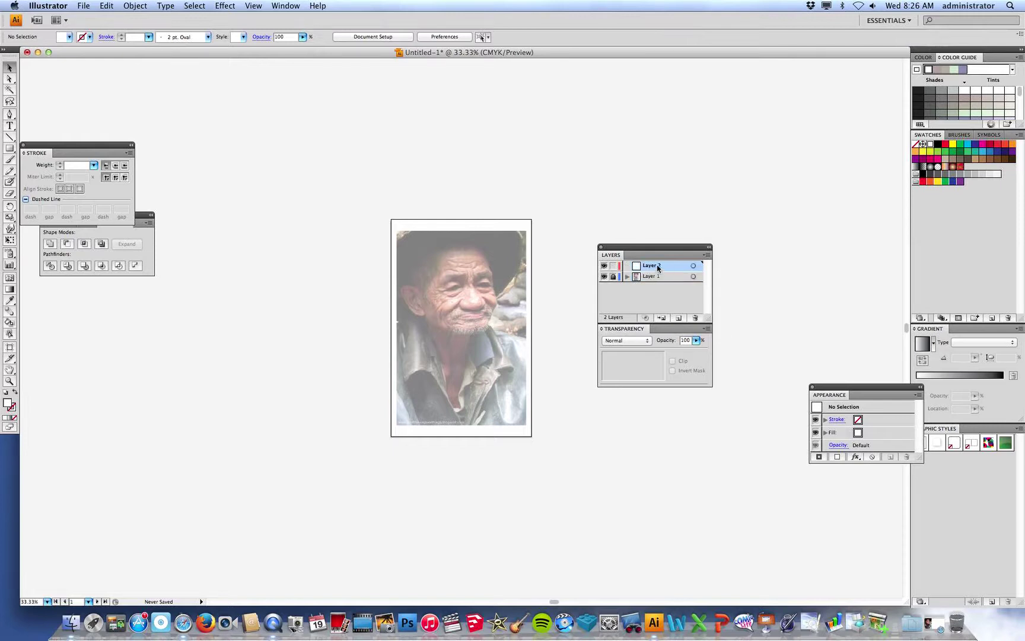
{"action": "left_click_drag", "start_coordinate": [8, 114], "coordinate": [38, 117]}
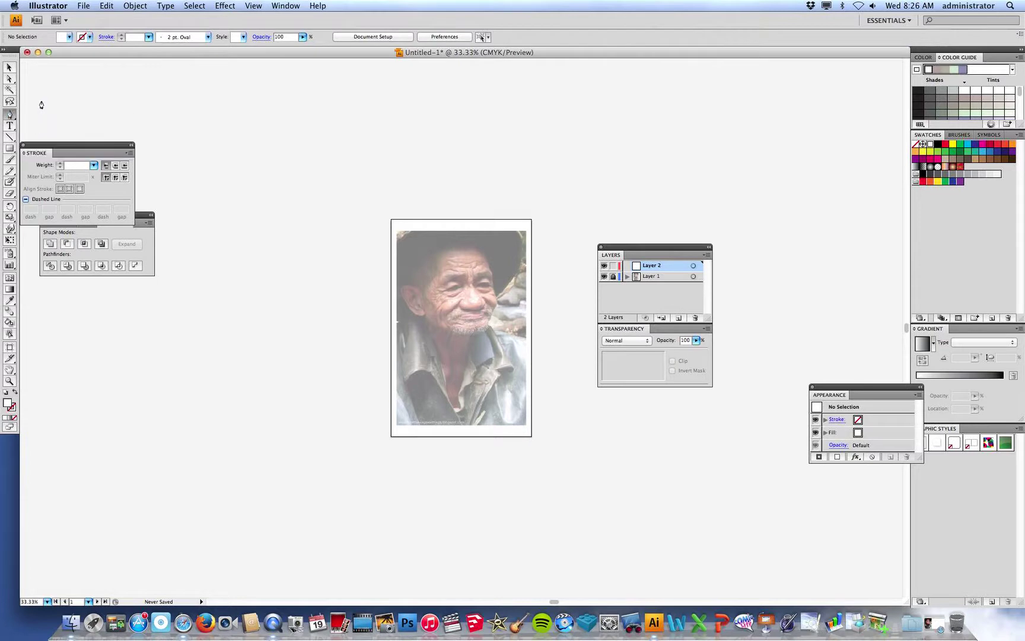
{"action": "left_click", "coordinate": [69, 37]}
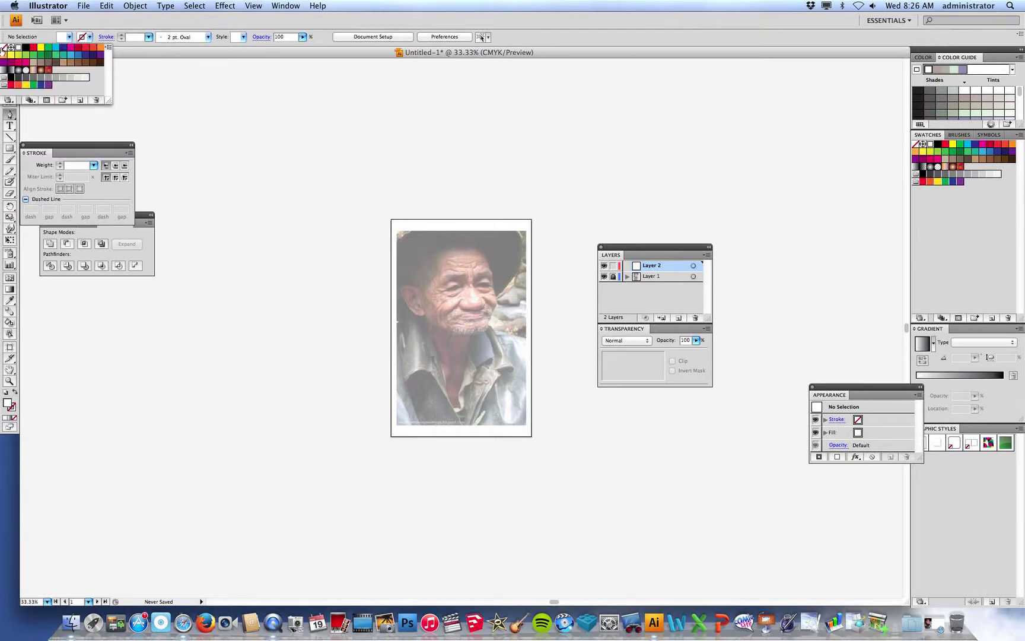
{"action": "left_click", "coordinate": [3, 47]}
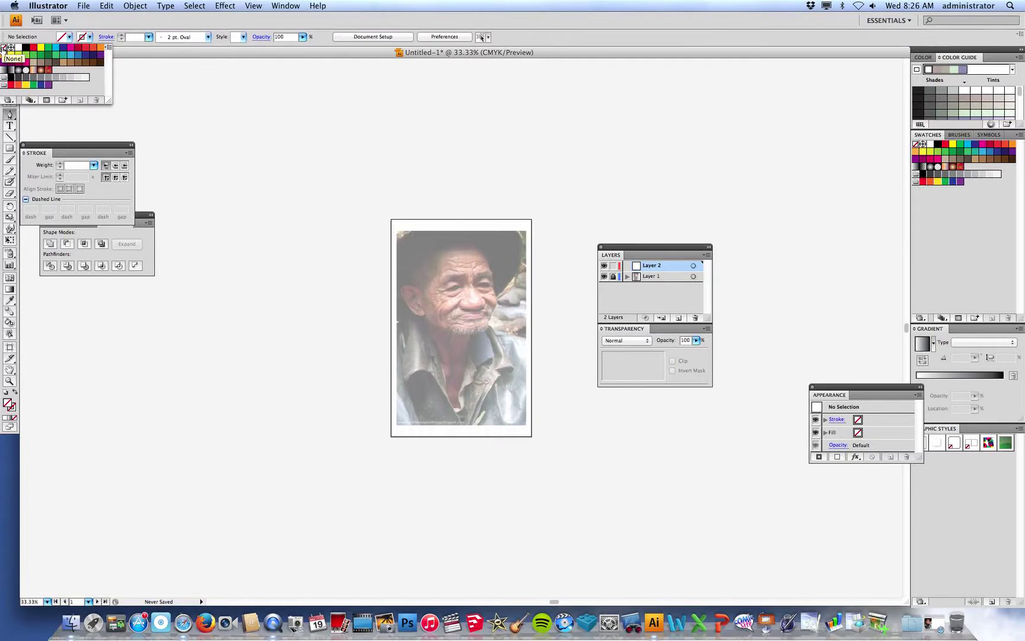
{"action": "left_click", "coordinate": [65, 36]}
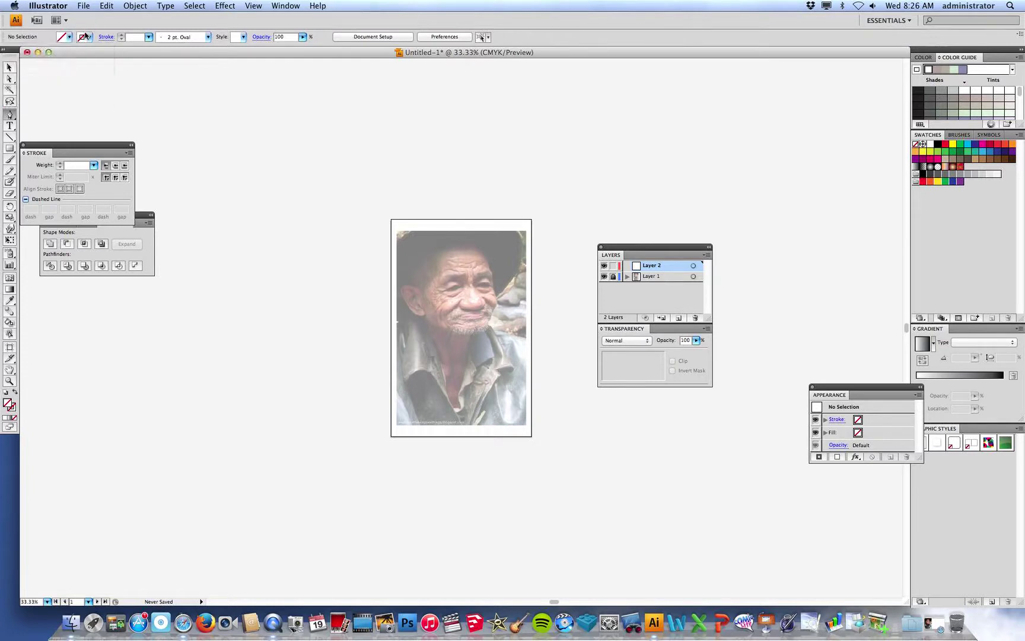
Set the stroke to red at 0.25 pt and zoom the view in on the man's eye
{"action": "left_click", "coordinate": [89, 38]}
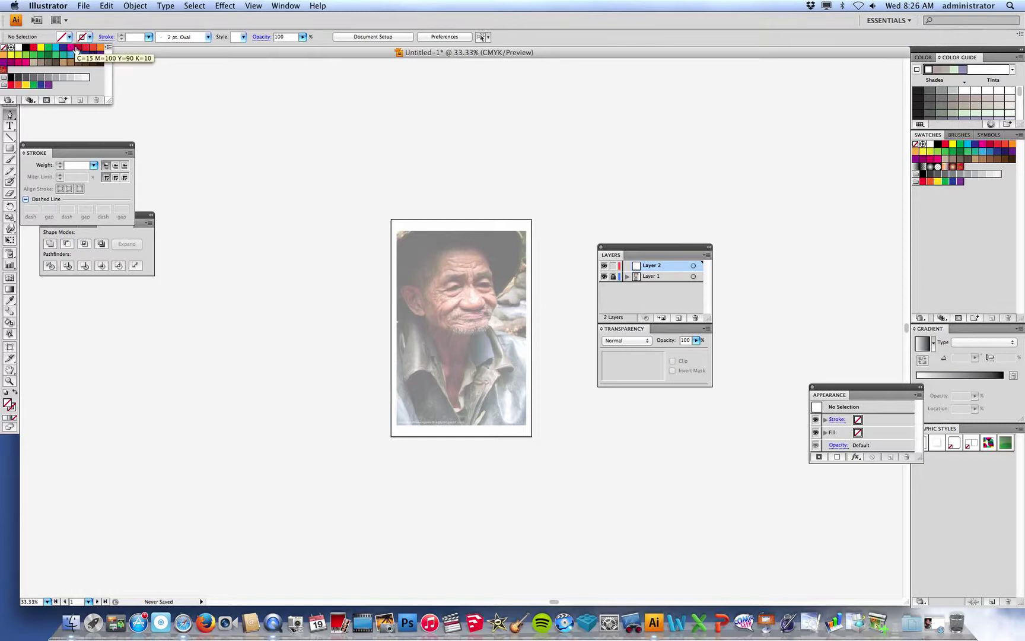
{"action": "left_click", "coordinate": [78, 47]}
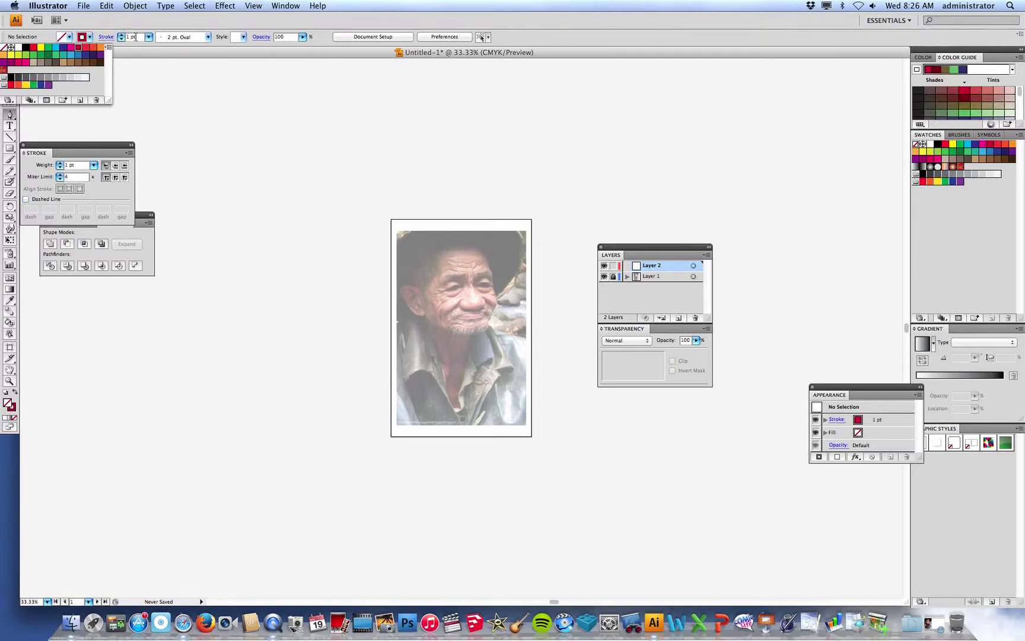
{"action": "left_click", "coordinate": [148, 37]}
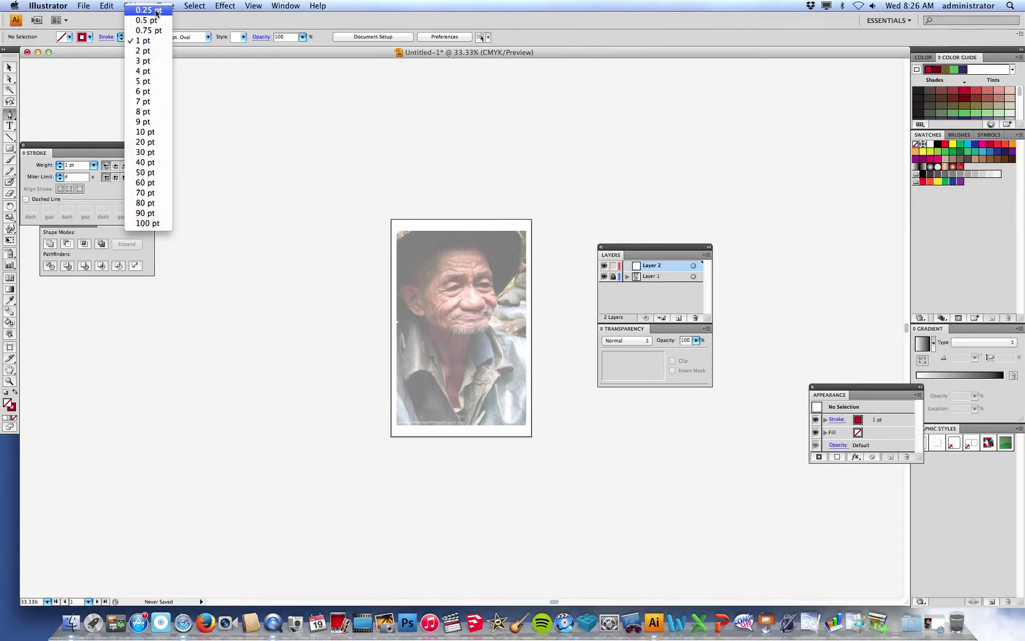
{"action": "left_click", "coordinate": [157, 11]}
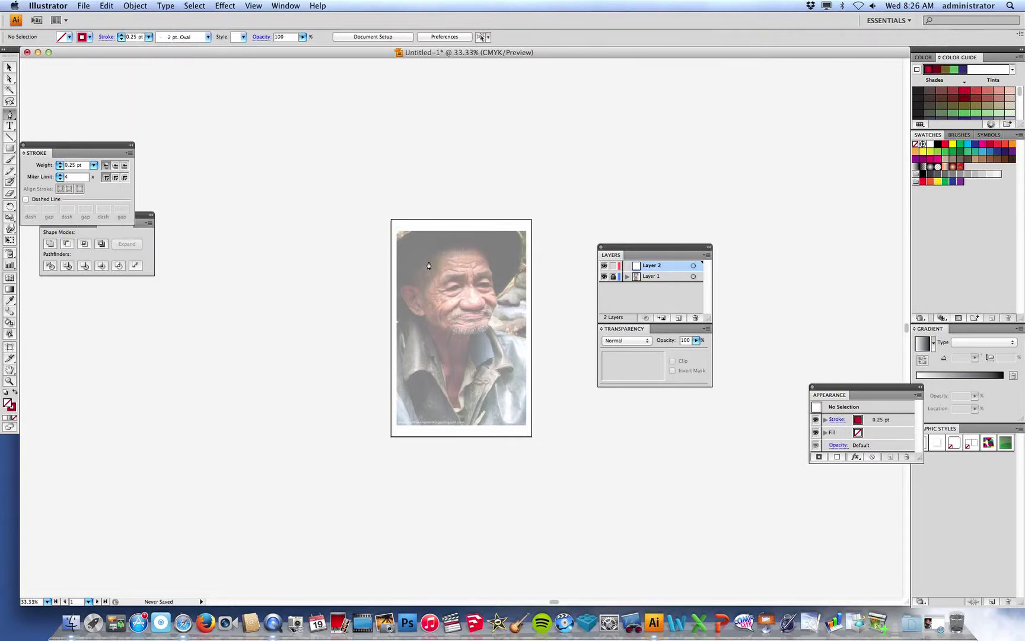
{"action": "left_click_drag", "start_coordinate": [438, 269], "coordinate": [481, 305]}
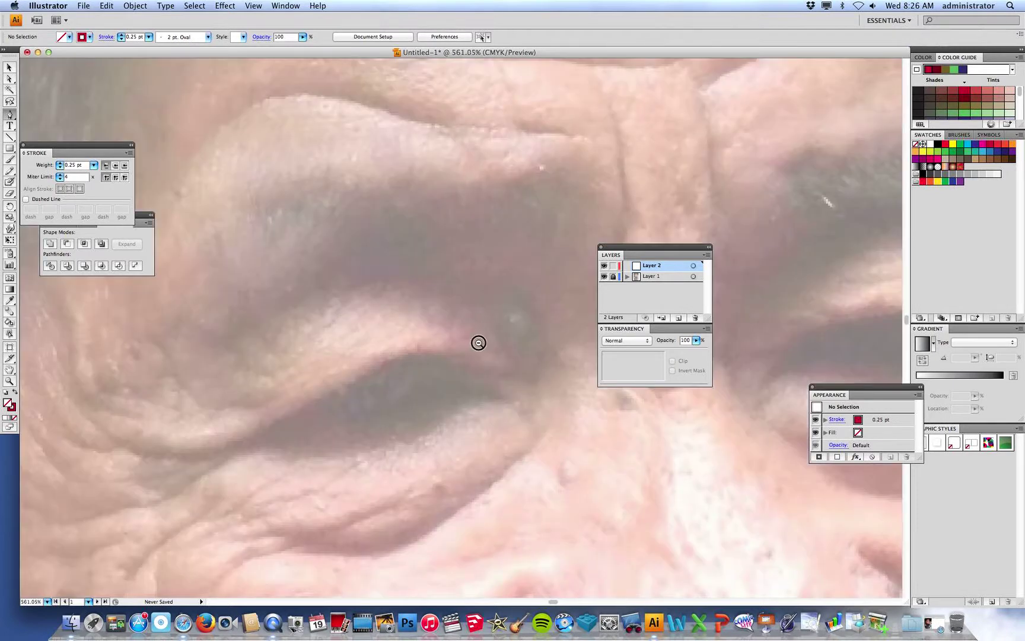
{"action": "left_click", "coordinate": [480, 342], "text": "alt"}
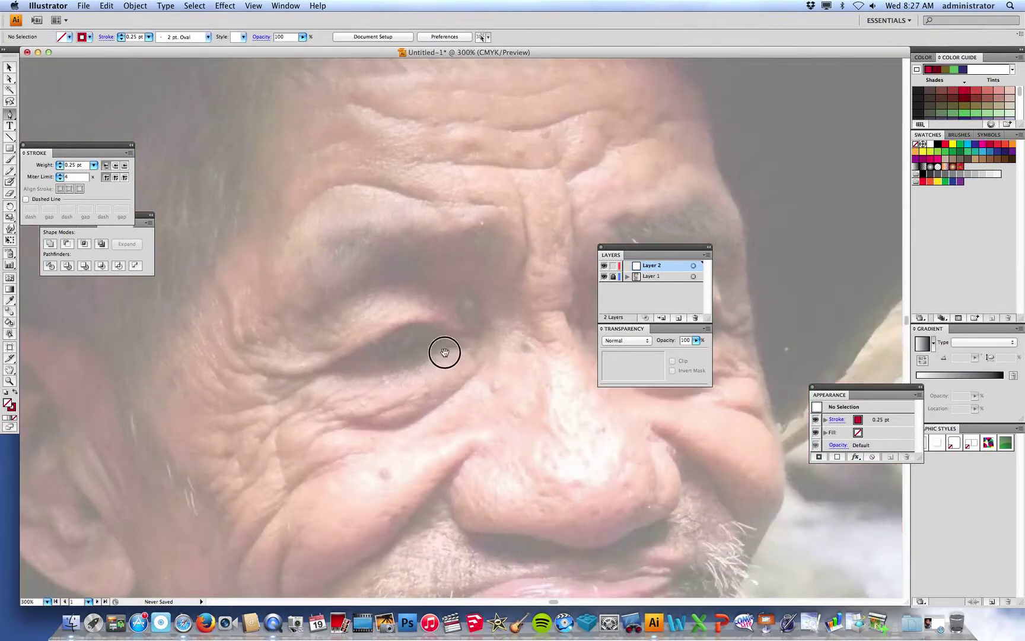
{"action": "left_click_drag", "start_coordinate": [446, 348], "coordinate": [508, 297]}
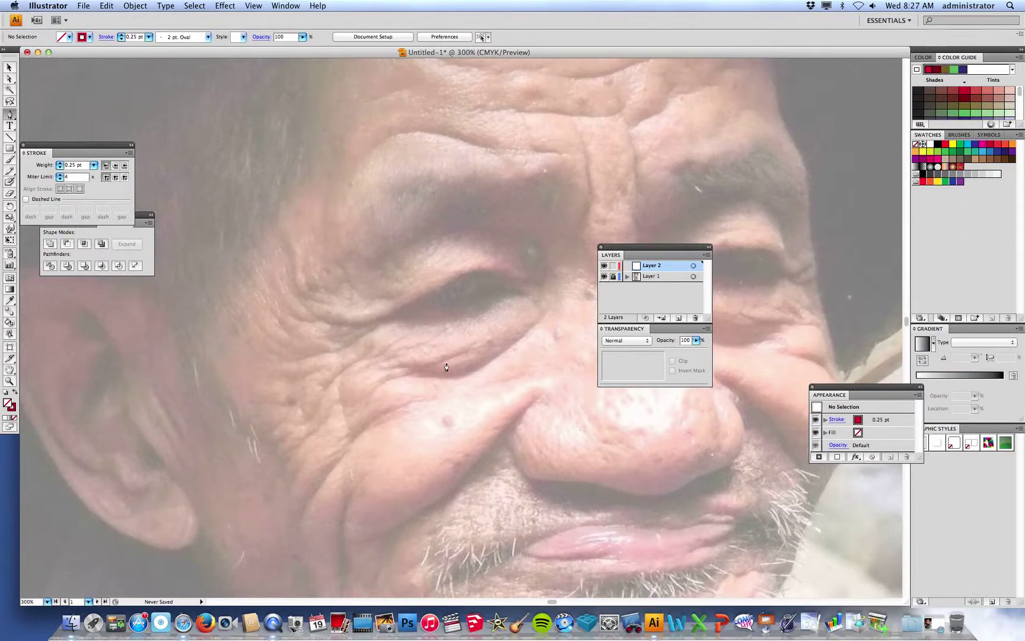
Trace an angular straight-cornered path along the crease under the man's left eye, then deselect it
{"action": "left_click", "coordinate": [541, 317]}
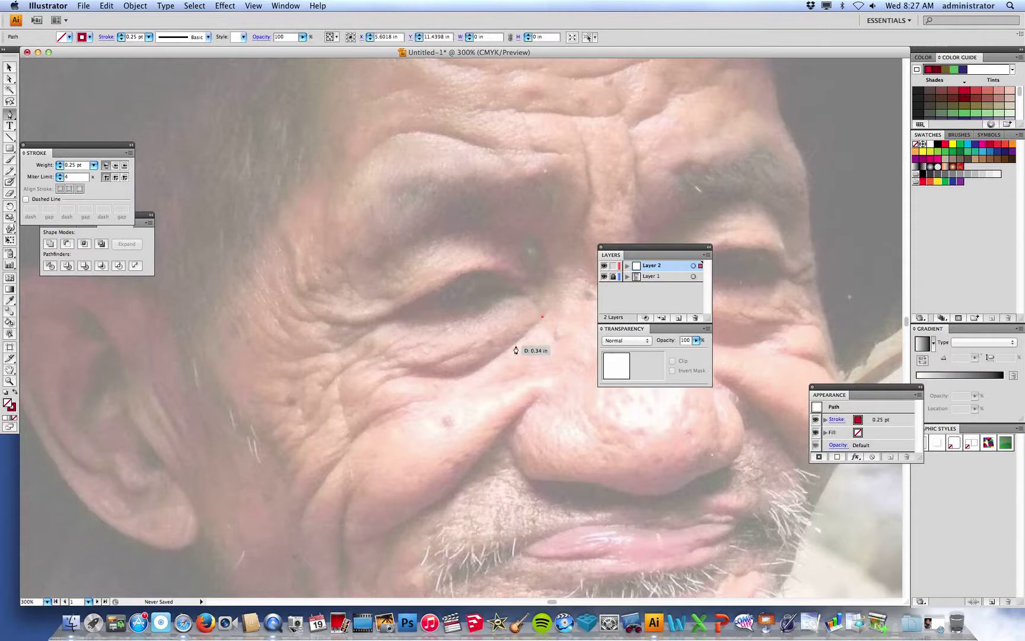
{"action": "left_click_drag", "start_coordinate": [503, 351], "coordinate": [475, 357]}
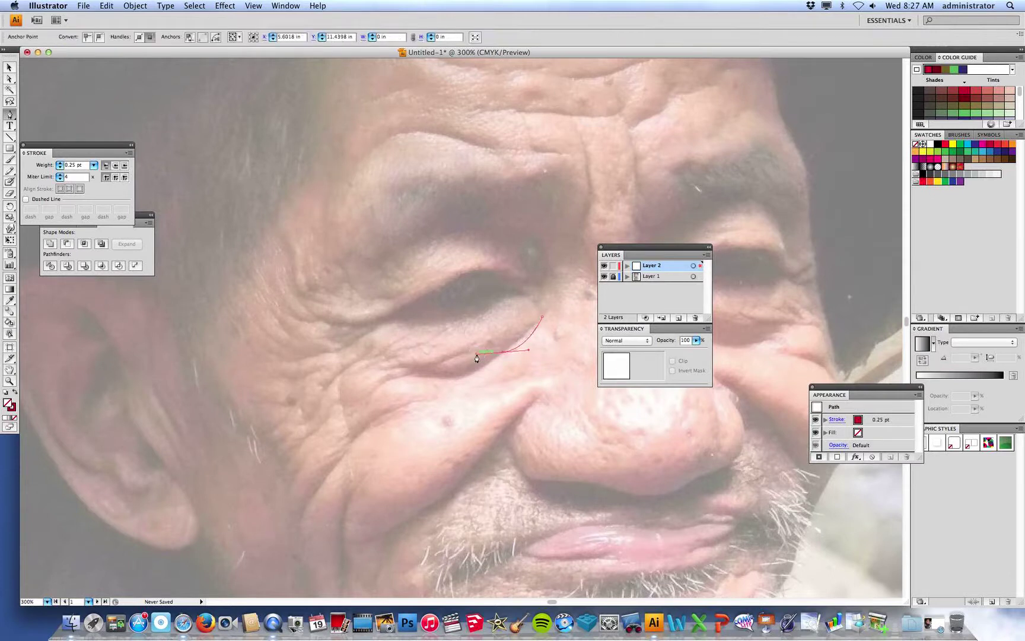
{"action": "key", "text": "super+z"}
{"action": "left_click", "coordinate": [500, 355]}
{"action": "left_click_drag", "start_coordinate": [469, 374], "coordinate": [542, 319]}
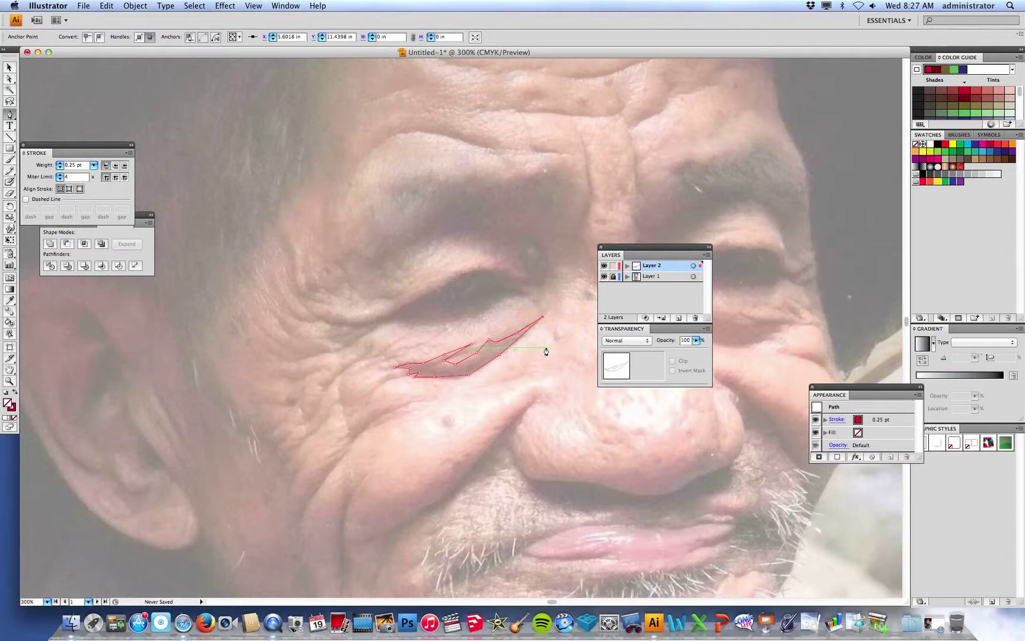
{"action": "key", "text": "super"}
{"action": "left_click", "coordinate": [548, 281], "text": "super"}
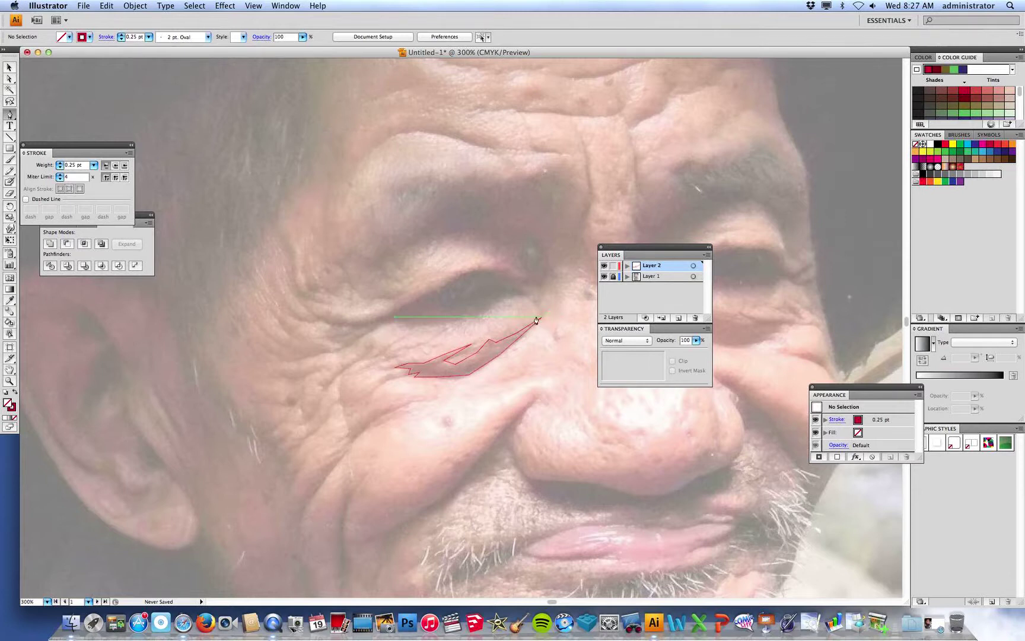
Zoom in on the under-eye outline and resume it from its upper end toward the eye corner
{"action": "left_click_drag", "start_coordinate": [368, 276], "coordinate": [596, 421]}
{"action": "scroll", "coordinate": [523, 347], "scroll_direction": "down", "scroll_amount": 3}
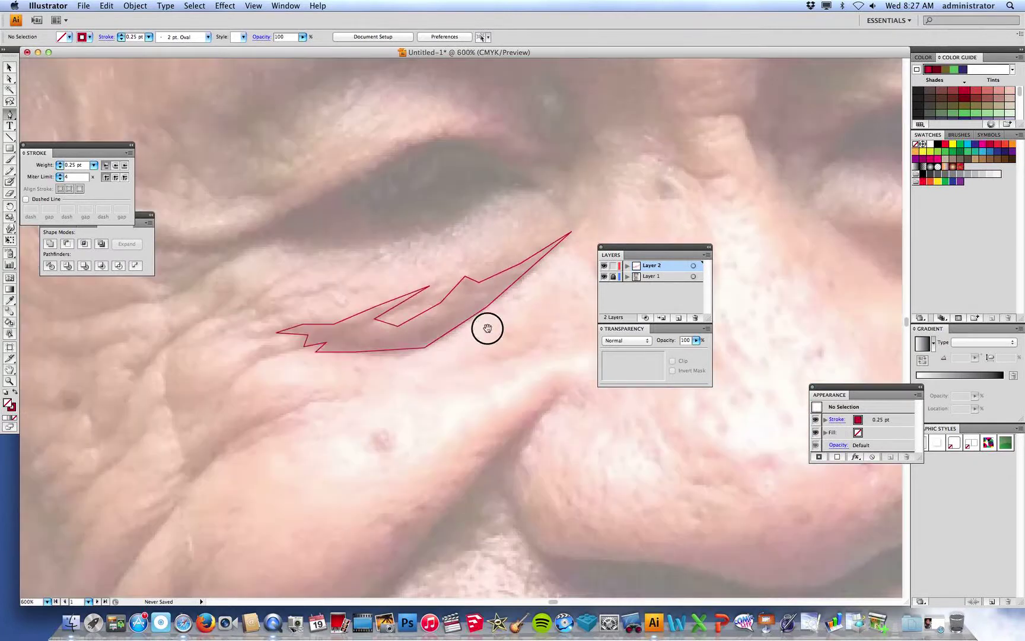
{"action": "left_click_drag", "start_coordinate": [487, 328], "coordinate": [430, 395]}
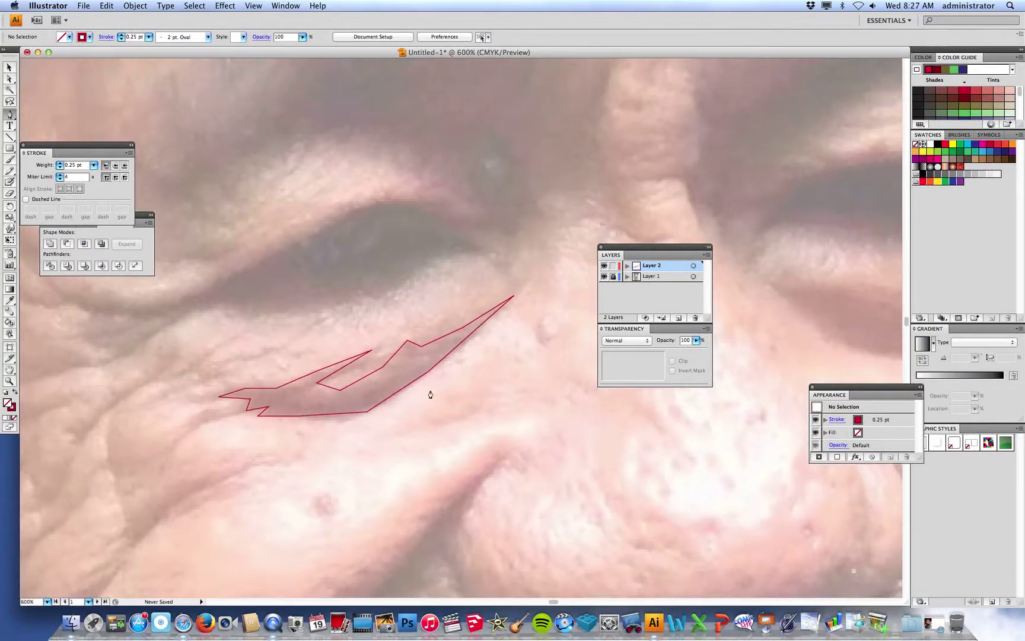
{"action": "left_click", "coordinate": [253, 6]}
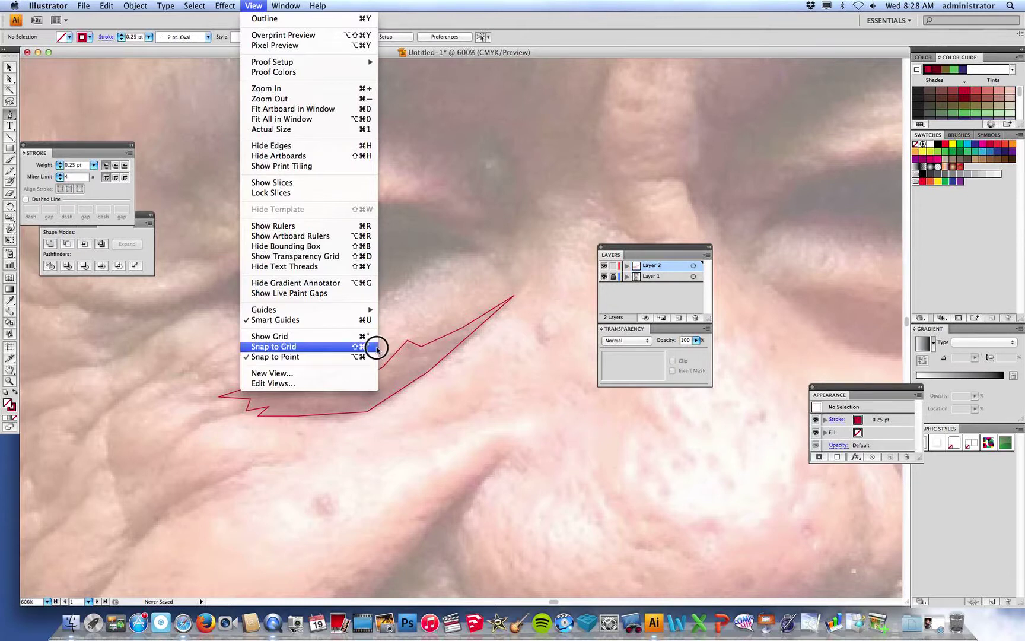
{"action": "left_click", "coordinate": [513, 291]}
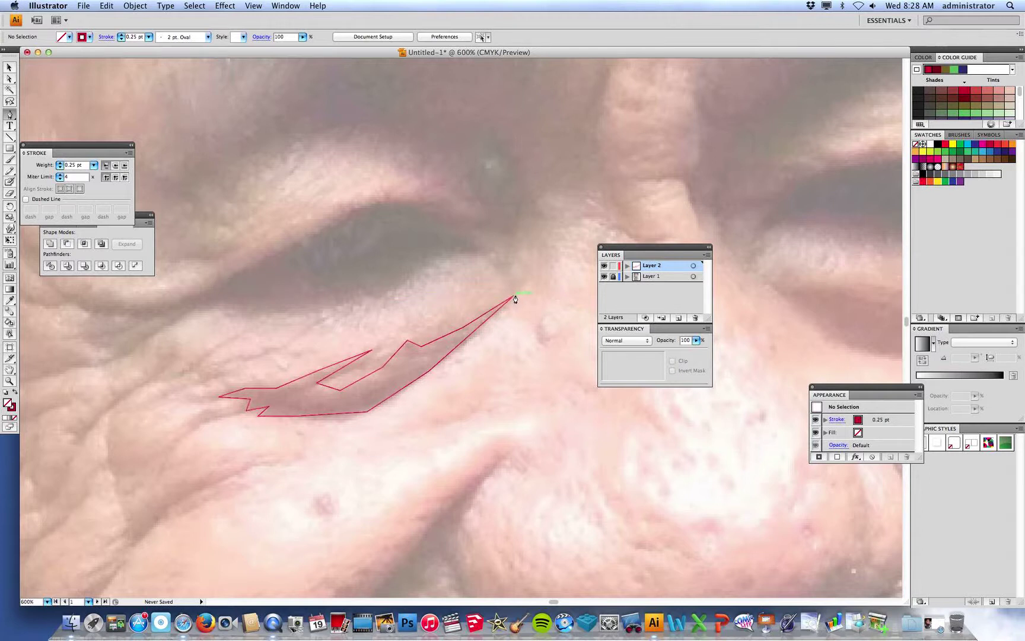
{"action": "left_click_drag", "start_coordinate": [513, 299], "coordinate": [508, 261]}
{"action": "left_click", "coordinate": [523, 282]}
{"action": "left_click", "coordinate": [514, 258]}
Trace the outline up and left along the eye, then back up to the right
{"action": "left_click", "coordinate": [496, 258]}
{"action": "left_click", "coordinate": [488, 247]}
{"action": "left_click", "coordinate": [466, 237]}
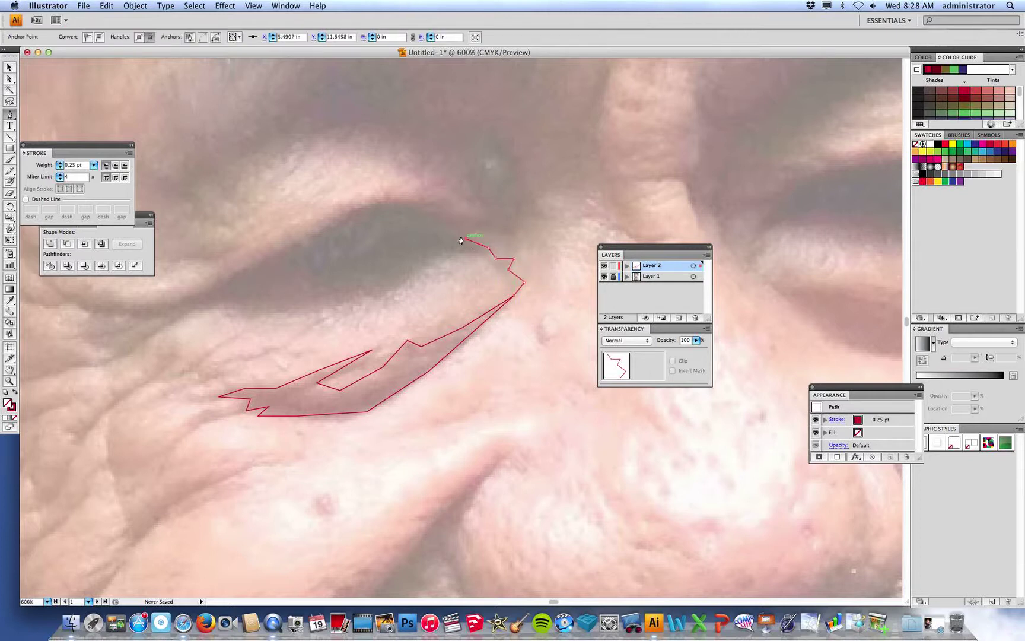
{"action": "left_click", "coordinate": [445, 224]}
{"action": "left_click", "coordinate": [467, 219]}
{"action": "left_click", "coordinate": [514, 232]}
Bring the outline down beside the nose past the eye corner, then deselect and zoom out
{"action": "mouse_move", "coordinate": [524, 253]}
{"action": "left_mouse_down"}
{"action": "mouse_move", "coordinate": [542, 275]}
{"action": "mouse_move", "coordinate": [536, 327]}
{"action": "mouse_move", "coordinate": [515, 299]}
{"action": "left_mouse_up"}
{"action": "left_click", "coordinate": [543, 272]}
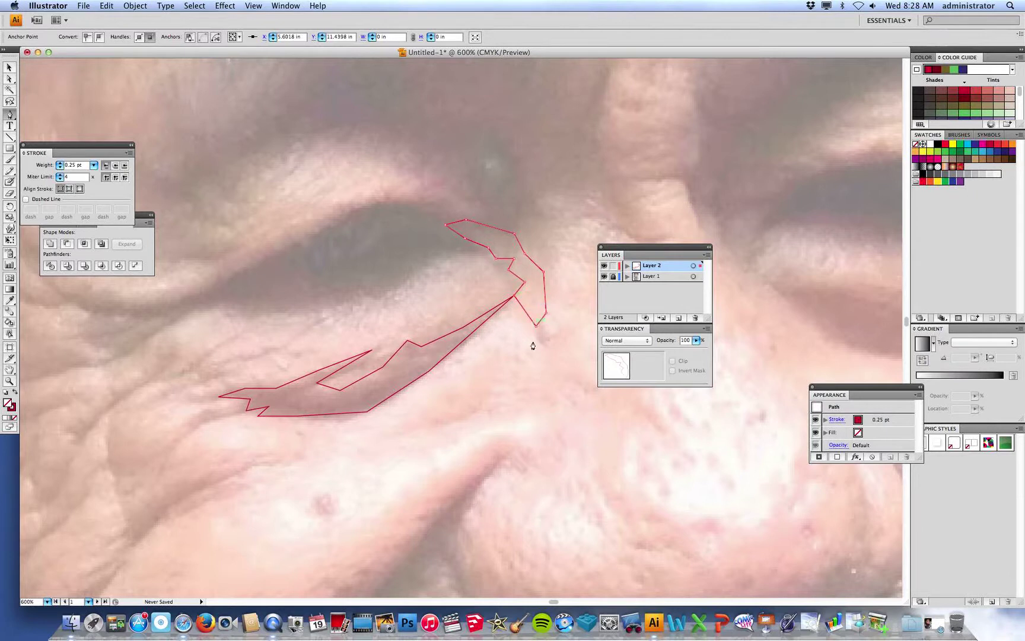
{"action": "left_click", "coordinate": [537, 384], "text": "super"}
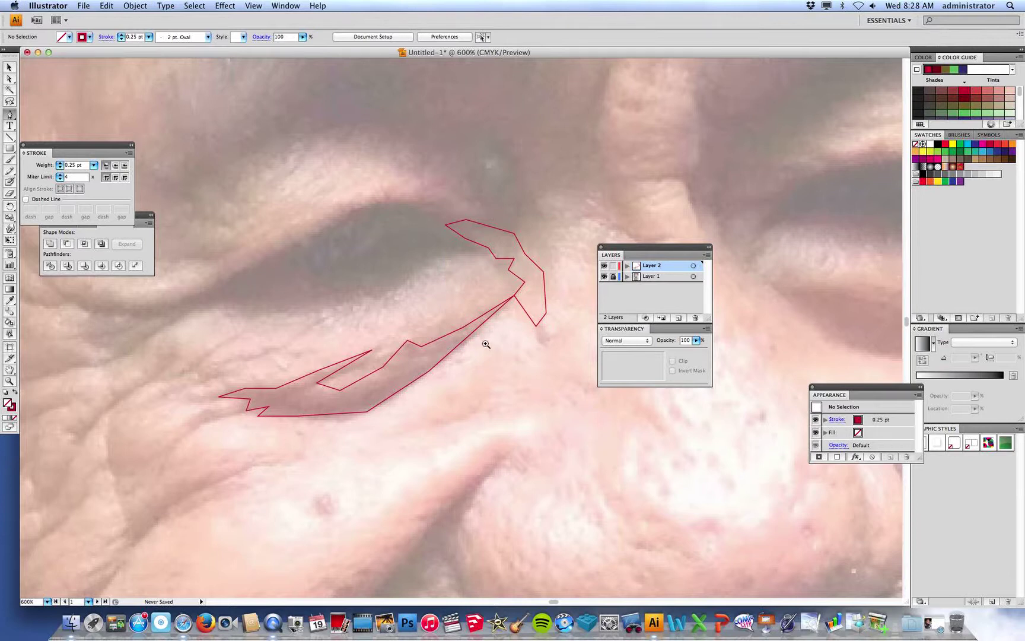
{"action": "key", "text": "super+minus"}
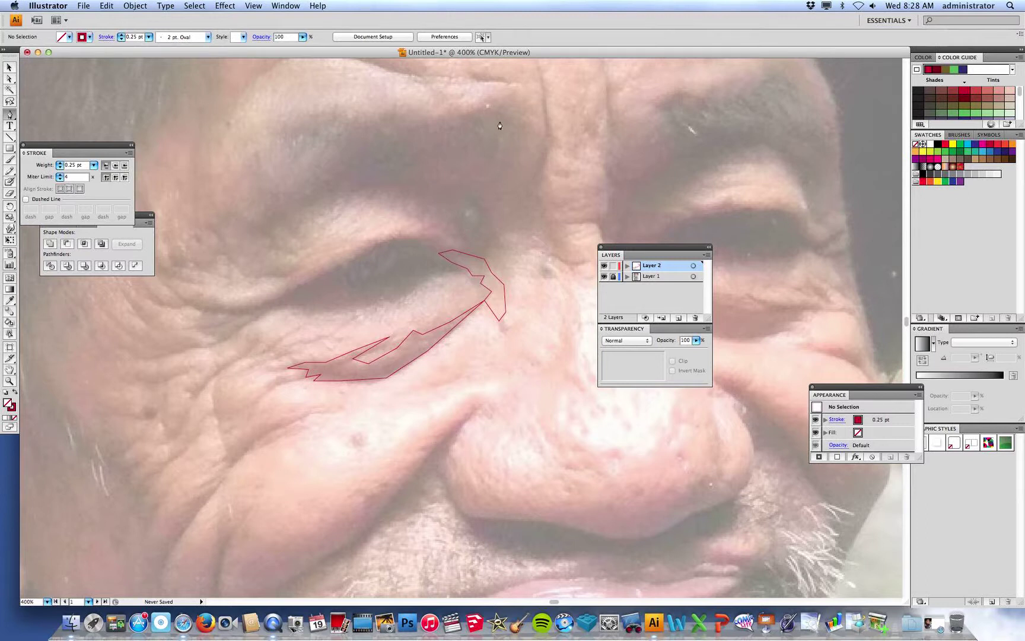
Start a new outline on the forehead and run it down and left along the eyebrow
{"action": "left_click", "coordinate": [491, 99]}
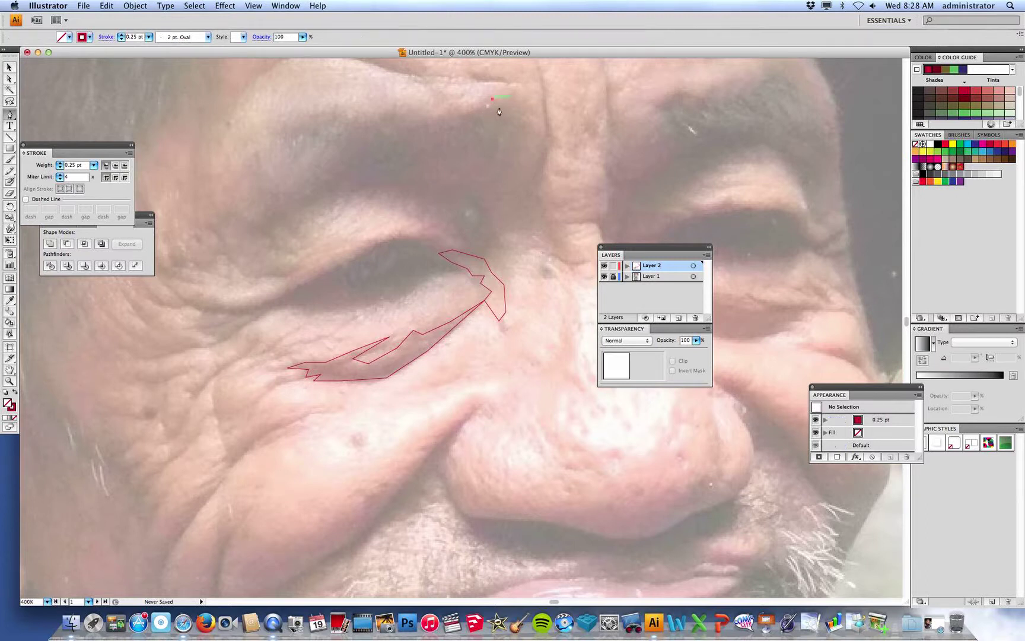
{"action": "left_click", "coordinate": [510, 122]}
{"action": "left_click", "coordinate": [523, 122]}
{"action": "left_click", "coordinate": [519, 157]}
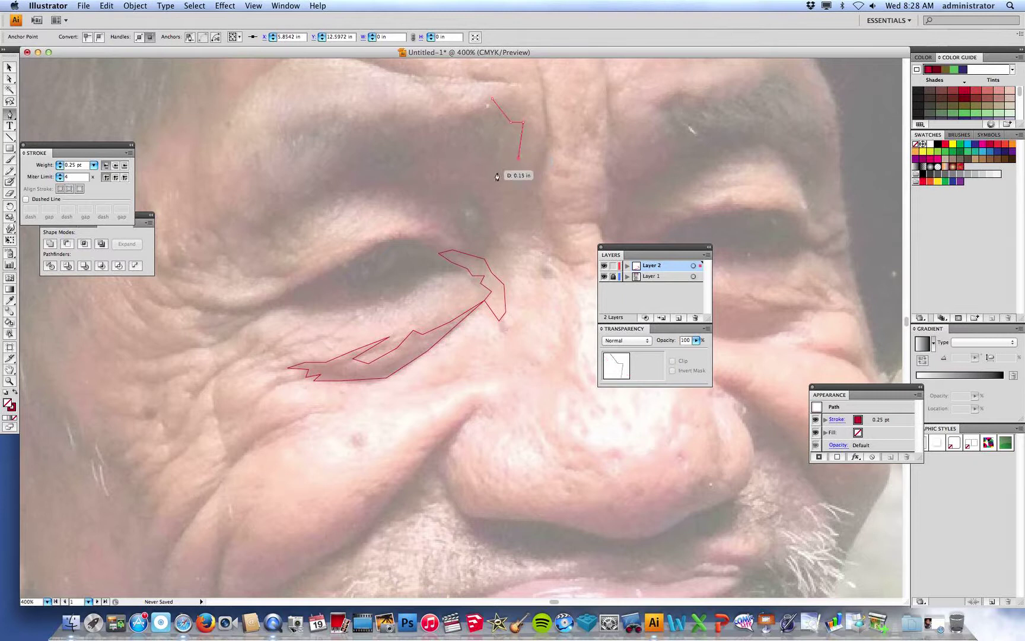
{"action": "left_click", "coordinate": [484, 182]}
{"action": "left_click", "coordinate": [466, 172]}
{"action": "left_click", "coordinate": [438, 166]}
{"action": "left_click", "coordinate": [411, 172]}
Continue the outline down past the brow's outer end, then turn it back up
{"action": "left_click", "coordinate": [390, 181]}
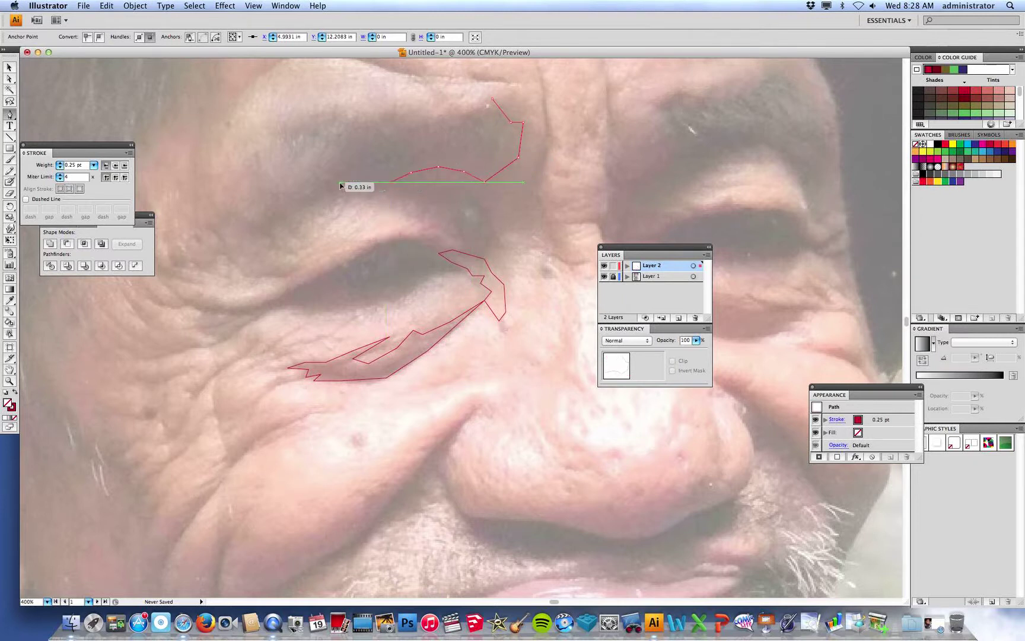
{"action": "left_click", "coordinate": [340, 182]}
{"action": "left_click", "coordinate": [287, 211]}
{"action": "left_click", "coordinate": [322, 174]}
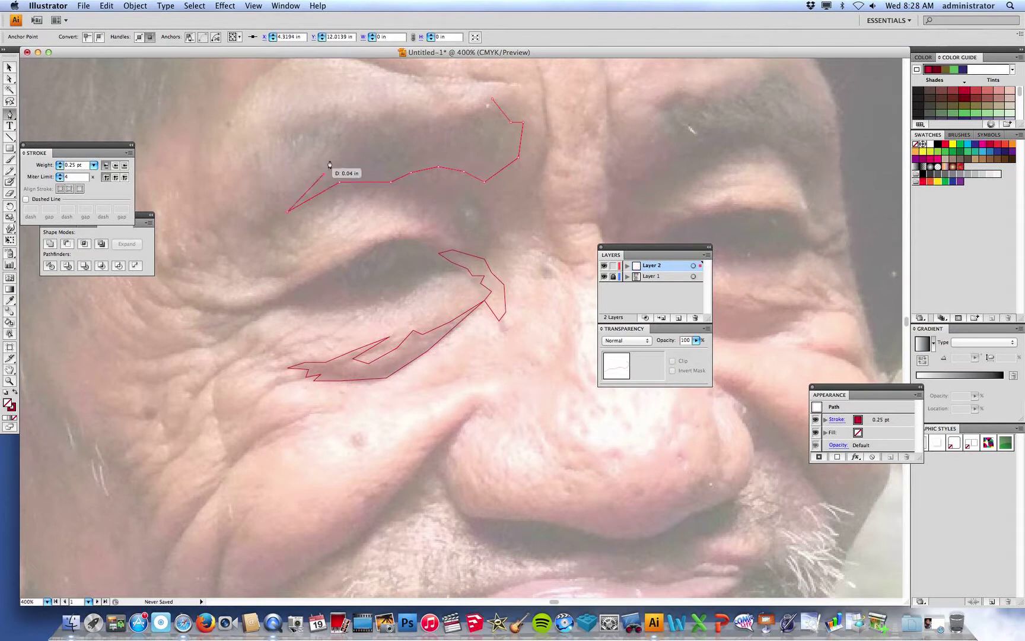
{"action": "left_click", "coordinate": [333, 146]}
{"action": "left_click", "coordinate": [310, 147]}
{"action": "left_click", "coordinate": [297, 152]}
{"action": "left_click", "coordinate": [287, 164]}
{"action": "left_click", "coordinate": [296, 140]}
Add corners along the top of the brow, close the shape at its start, and deselect
{"action": "left_click", "coordinate": [316, 119]}
{"action": "left_click", "coordinate": [338, 131]}
{"action": "left_click", "coordinate": [361, 116]}
{"action": "left_click", "coordinate": [382, 130]}
{"action": "left_click", "coordinate": [418, 124]}
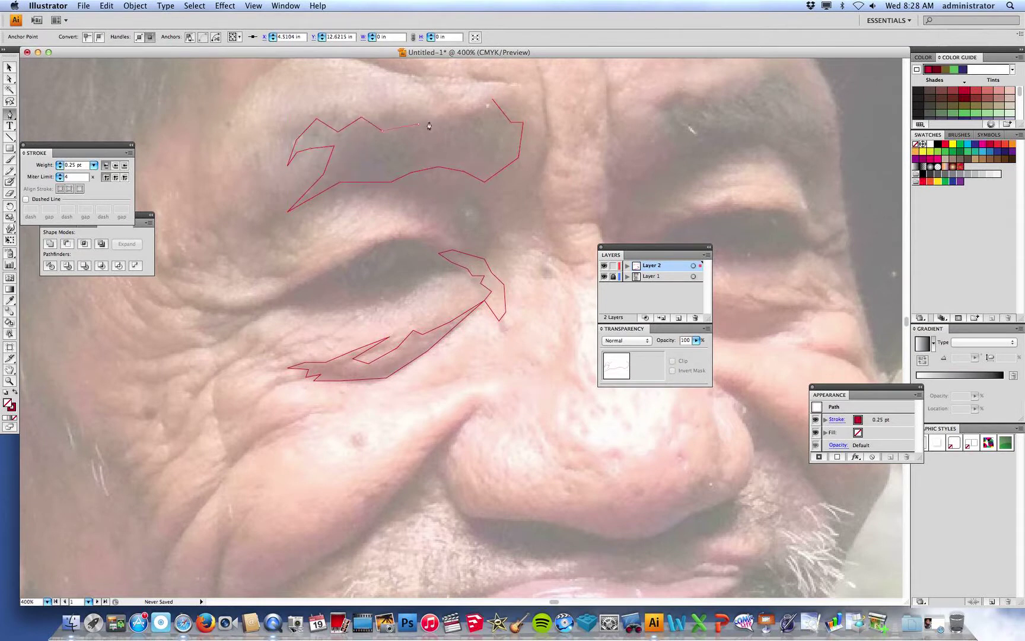
{"action": "left_click", "coordinate": [448, 114]}
{"action": "left_click", "coordinate": [465, 120]}
{"action": "left_click", "coordinate": [491, 101]}
{"action": "key", "text": "super"}
{"action": "left_click", "coordinate": [563, 161], "text": "super"}
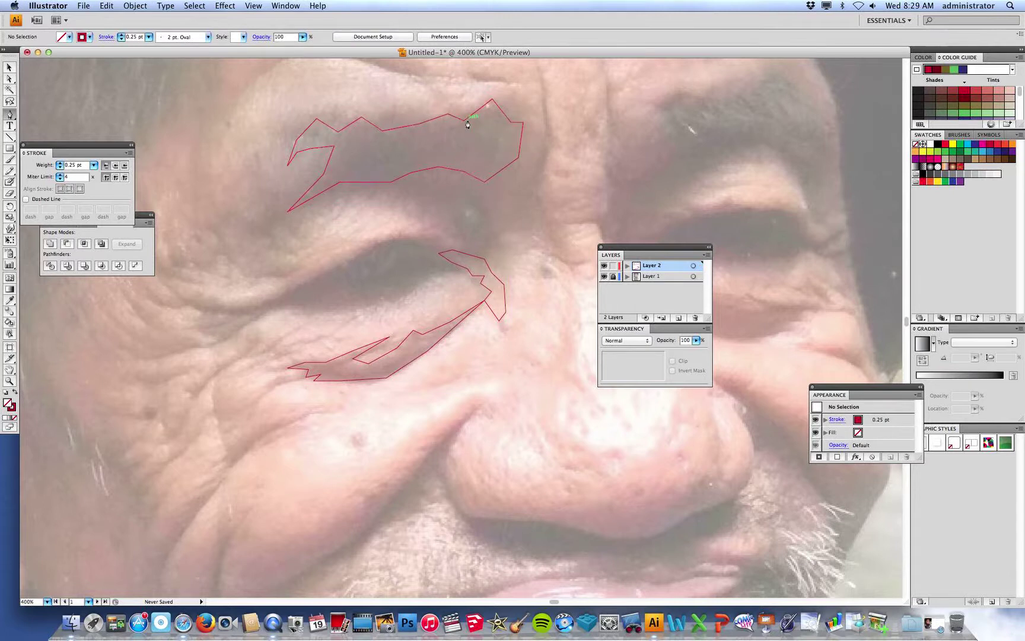
Zoom in on the inner brow and draw a dividing line from the upper corner to the lower edge
{"action": "left_click_drag", "start_coordinate": [449, 92], "coordinate": [552, 213]}
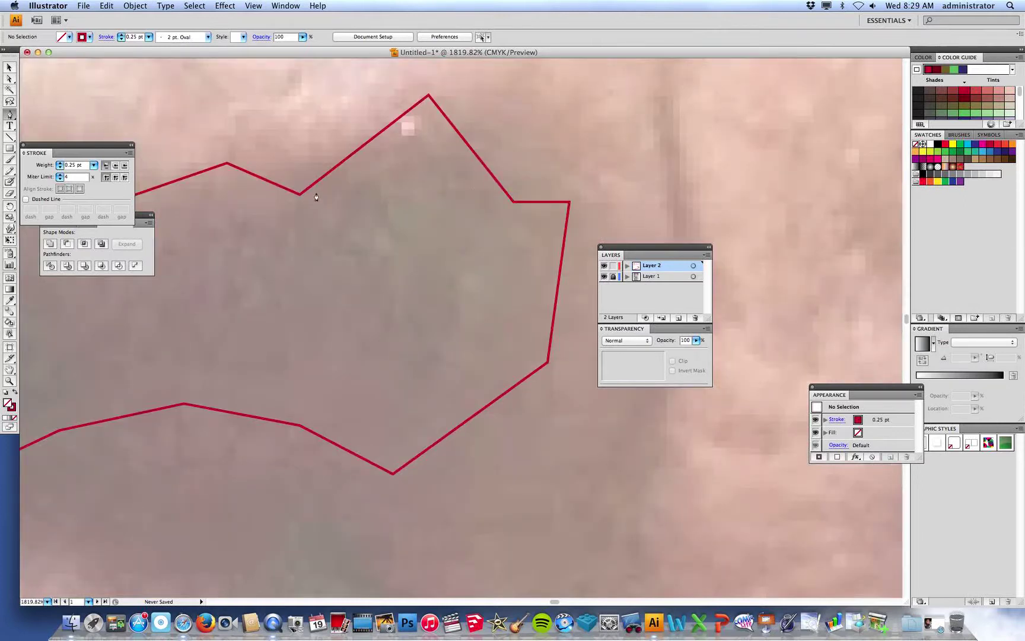
{"action": "left_click", "coordinate": [301, 198]}
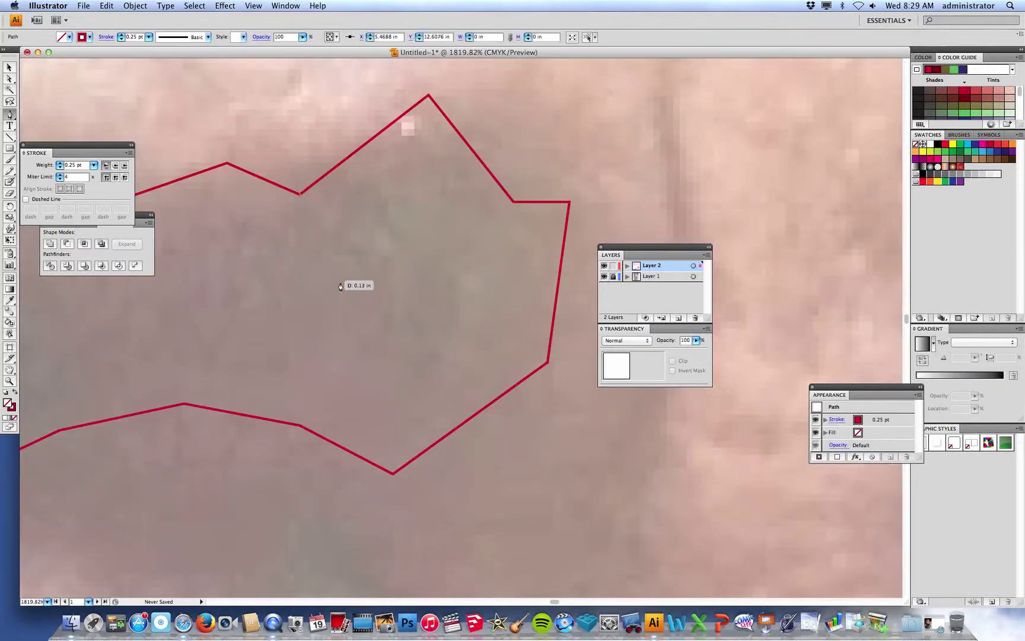
{"action": "left_click_drag", "start_coordinate": [340, 285], "coordinate": [339, 390]}
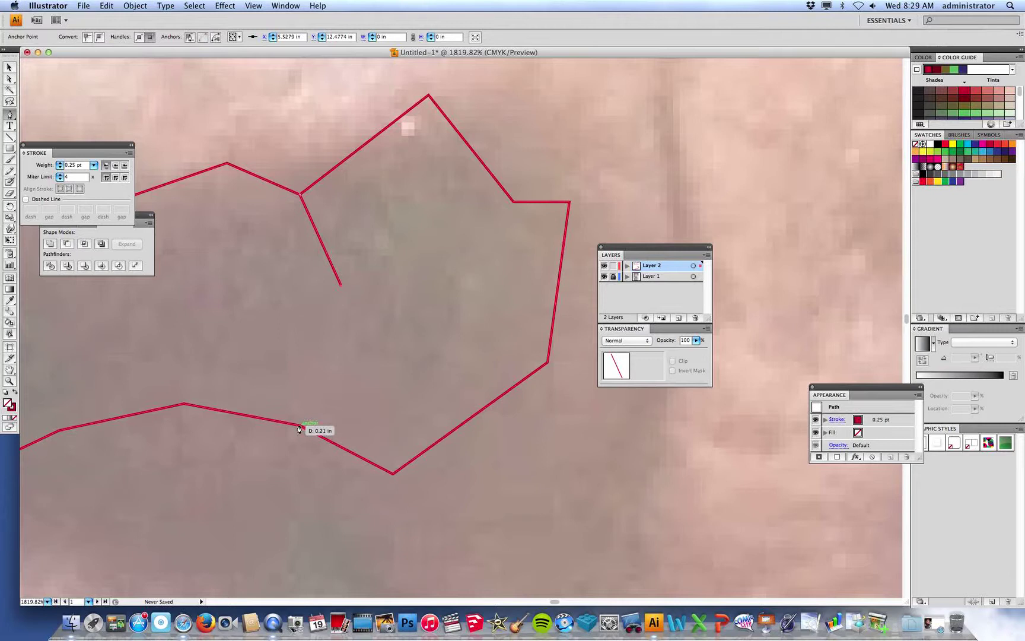
{"action": "left_click", "coordinate": [301, 425]}
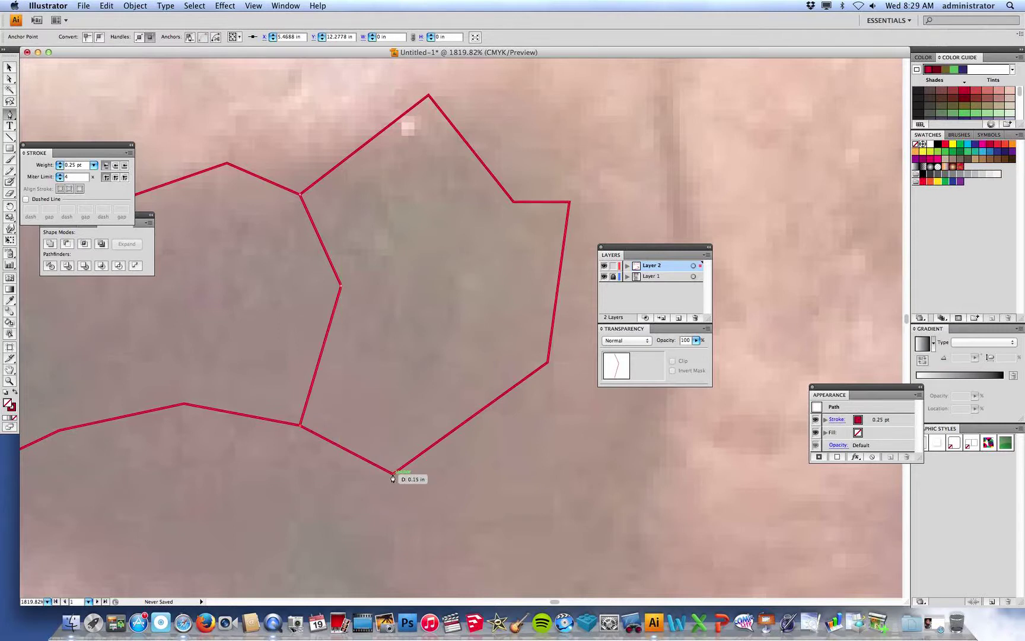
Draw a second dividing line through the right and top corners to close the facet, undoing a stray move
{"action": "left_click", "coordinate": [393, 474]}
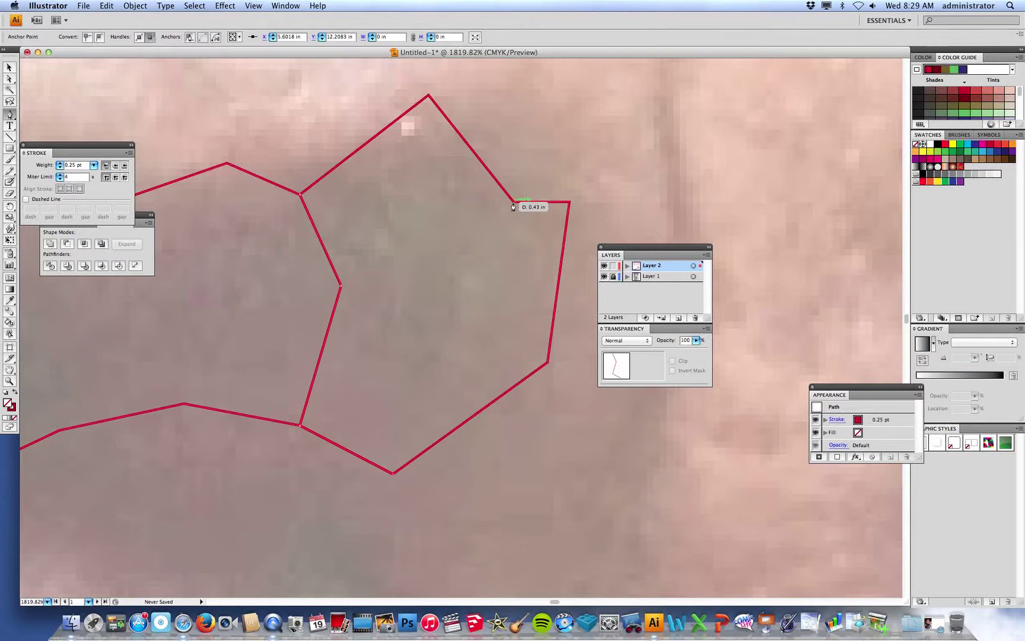
{"action": "left_click", "coordinate": [513, 204]}
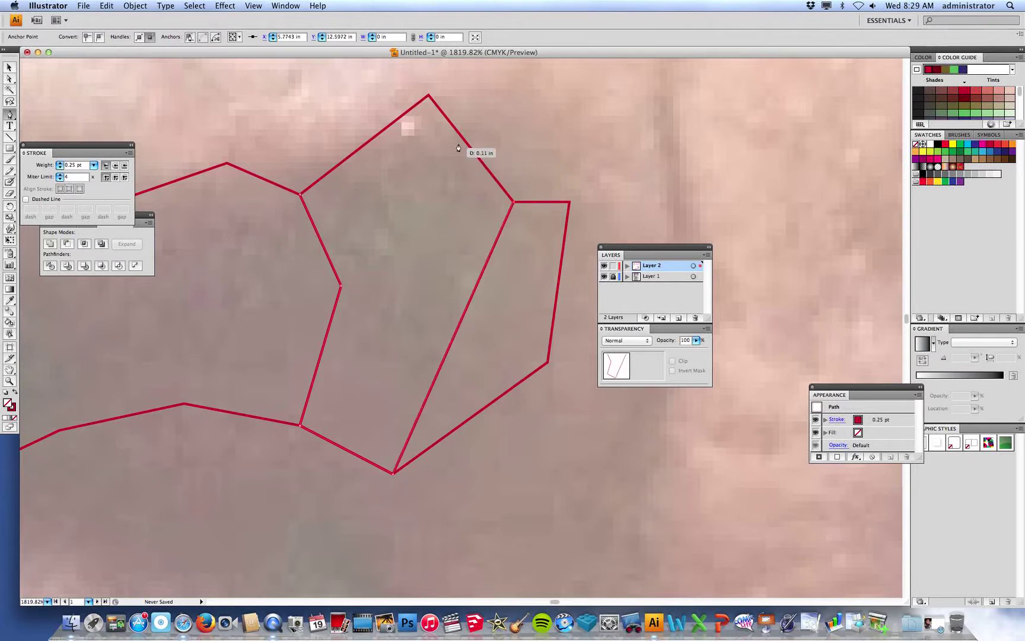
{"action": "left_click", "coordinate": [429, 96]}
{"action": "left_click", "coordinate": [306, 202], "text": "super"}
{"action": "left_click_drag", "start_coordinate": [304, 208], "coordinate": [373, 301]}
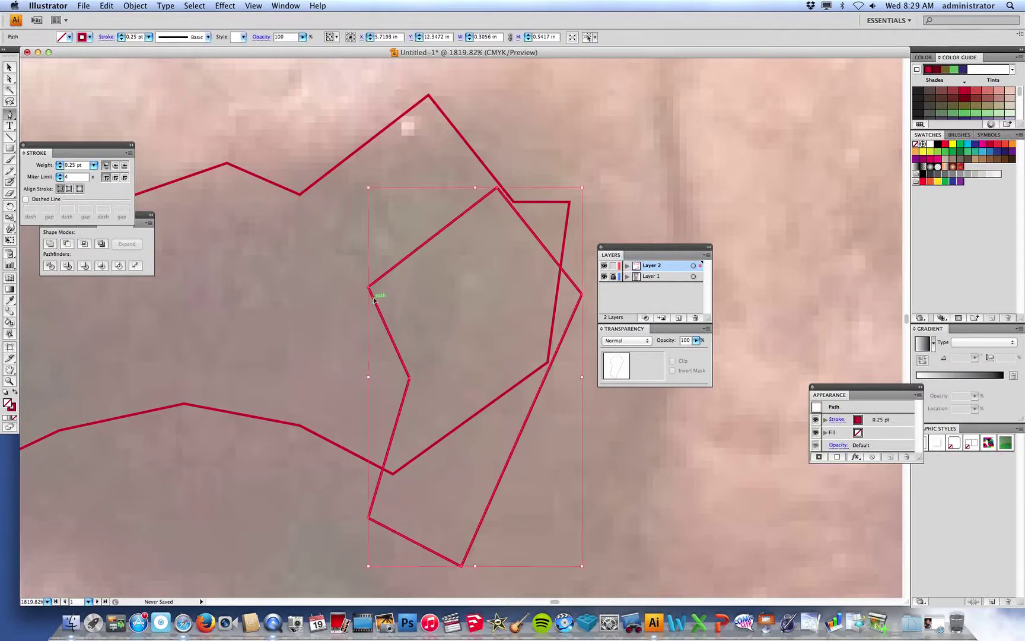
{"action": "key", "text": "super+z"}
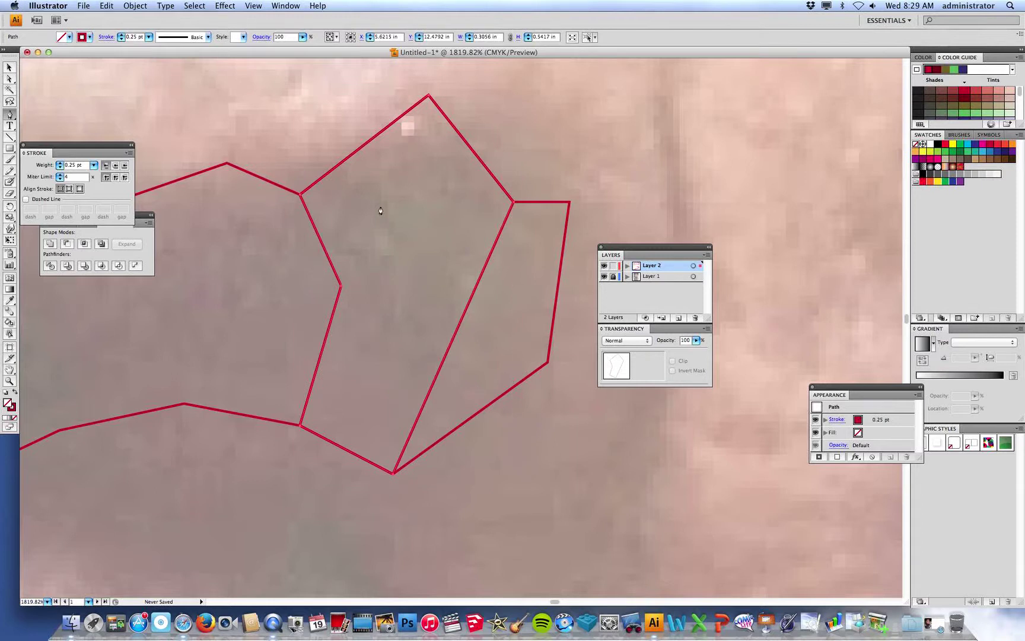
Reframe the brow and eye, close the new brow piece, and switch to the Group Selection tool
{"action": "key", "text": "super+0"}
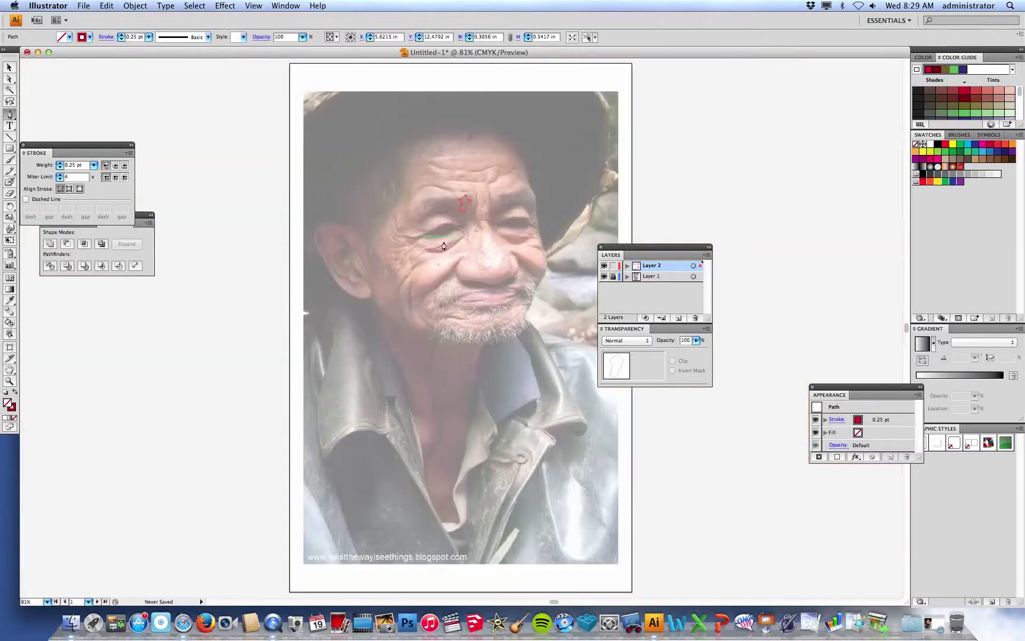
{"action": "left_click_drag", "start_coordinate": [414, 167], "coordinate": [498, 242]}
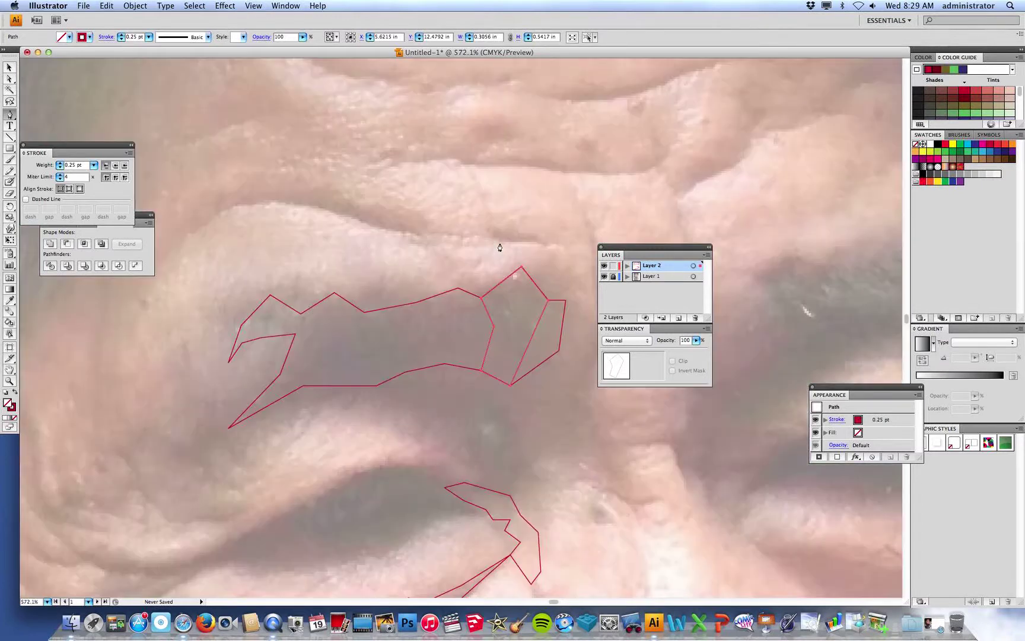
{"action": "key", "text": "super+minus"}
{"action": "scroll", "coordinate": [513, 222], "scroll_direction": "down", "scroll_amount": 3}
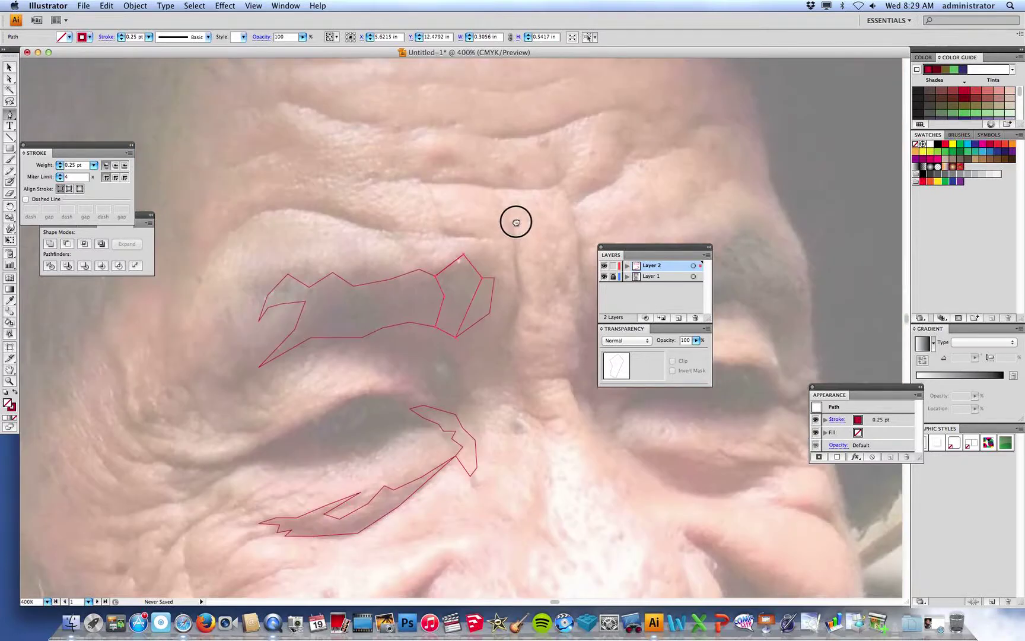
{"action": "left_click", "coordinate": [508, 264], "text": "super"}
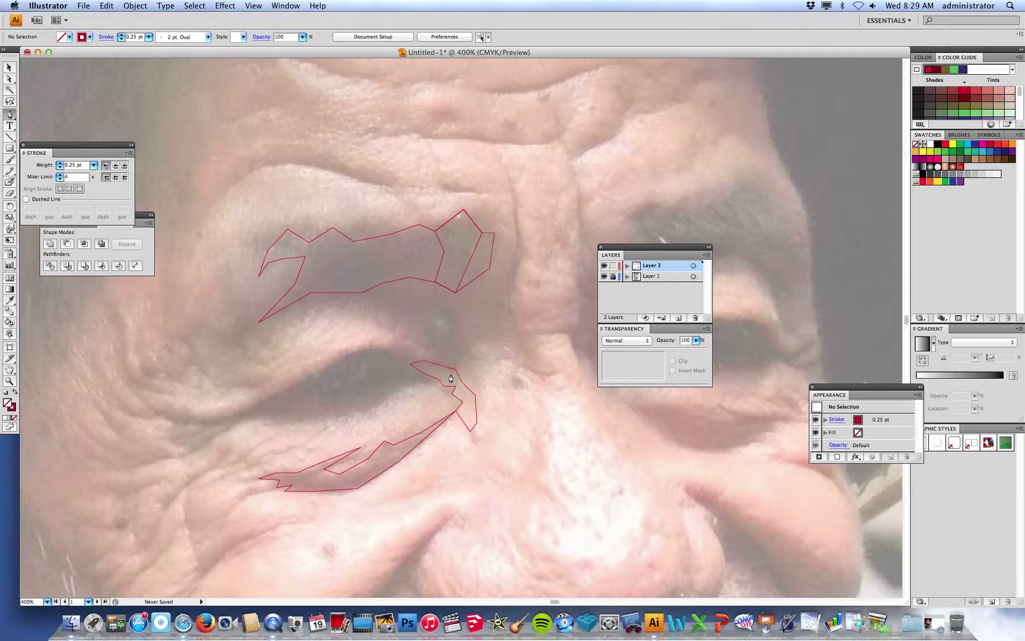
{"action": "left_click", "coordinate": [449, 290]}
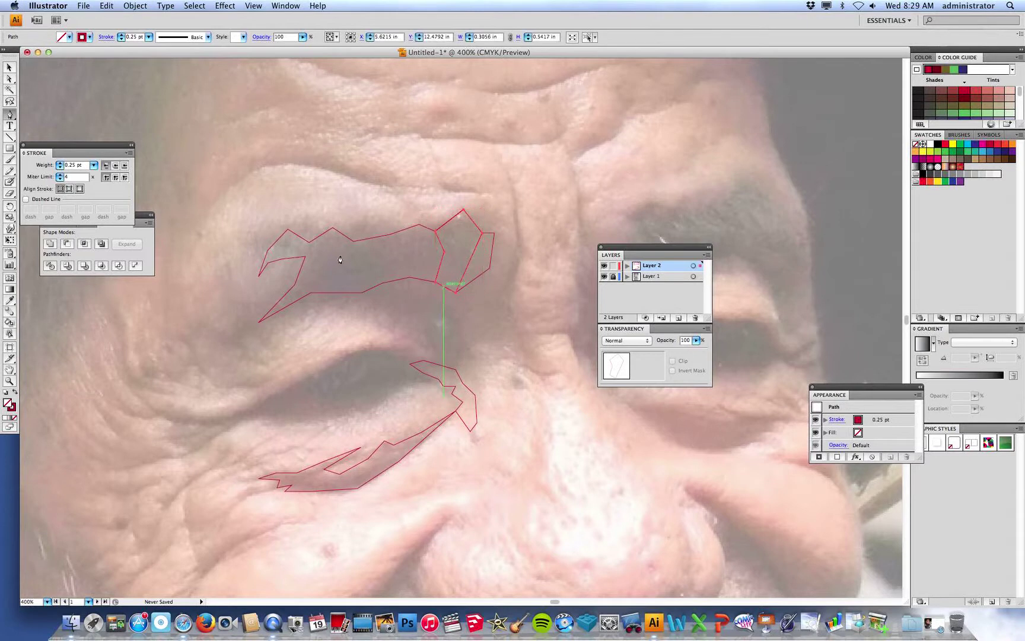
{"action": "left_click", "coordinate": [9, 77]}
{"action": "left_click_drag", "start_coordinate": [8, 77], "coordinate": [46, 91]}
Fill the inner brow facet with yellow and give it a yellow stroke
{"action": "left_click", "coordinate": [69, 37]}
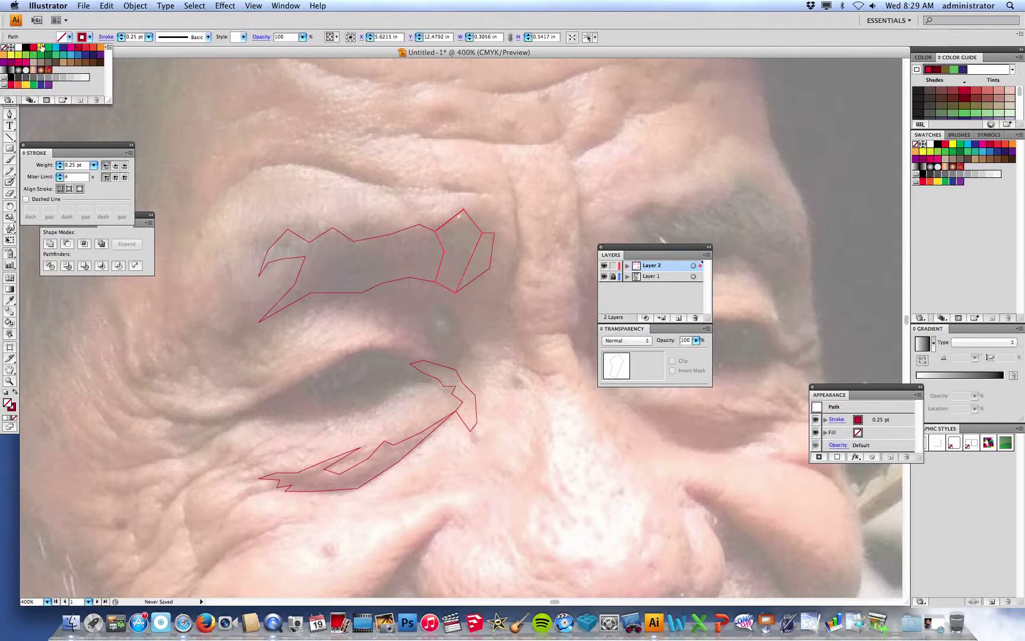
{"action": "left_click", "coordinate": [39, 48]}
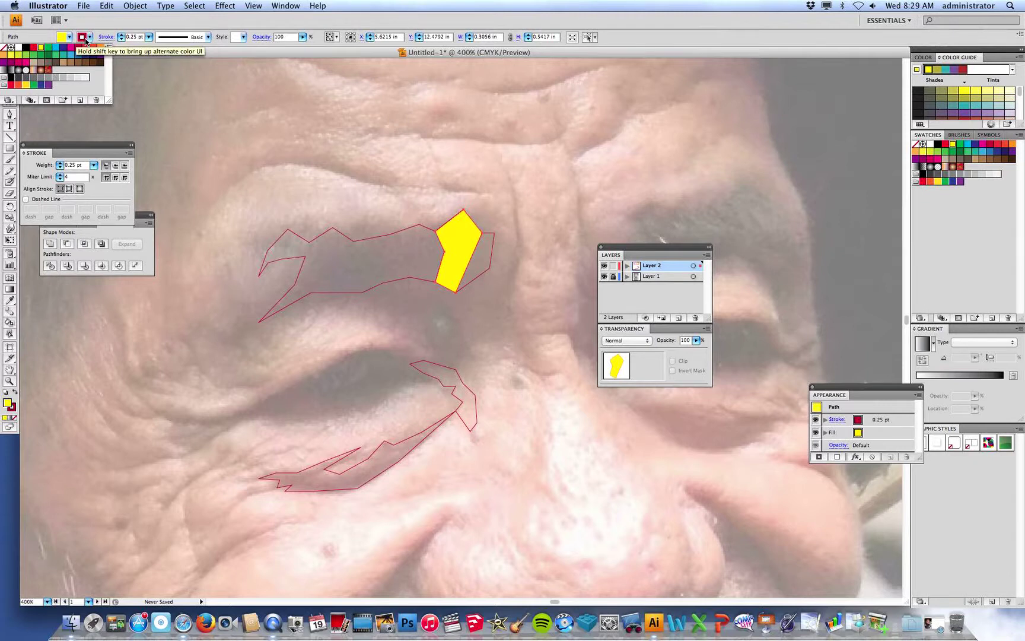
{"action": "left_click", "coordinate": [88, 37]}
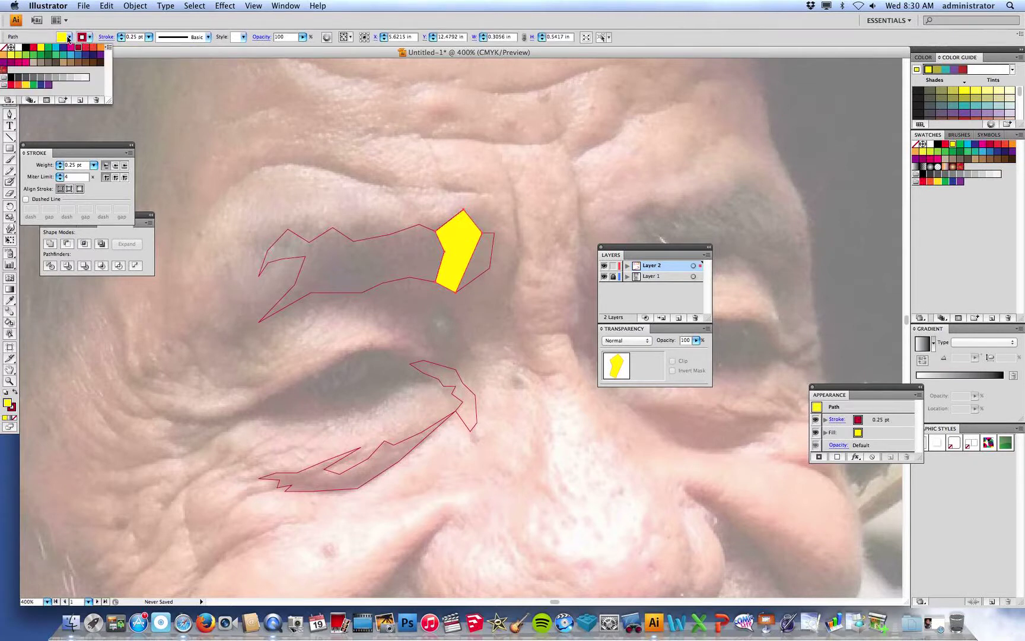
{"action": "left_click", "coordinate": [68, 38]}
{"action": "left_click", "coordinate": [40, 48]}
{"action": "left_click", "coordinate": [328, 149]}
Zoom in on the yellow facet, adjust its stroke swatch, then fit the artboard in the window
{"action": "left_click_drag", "start_coordinate": [404, 185], "coordinate": [503, 318]}
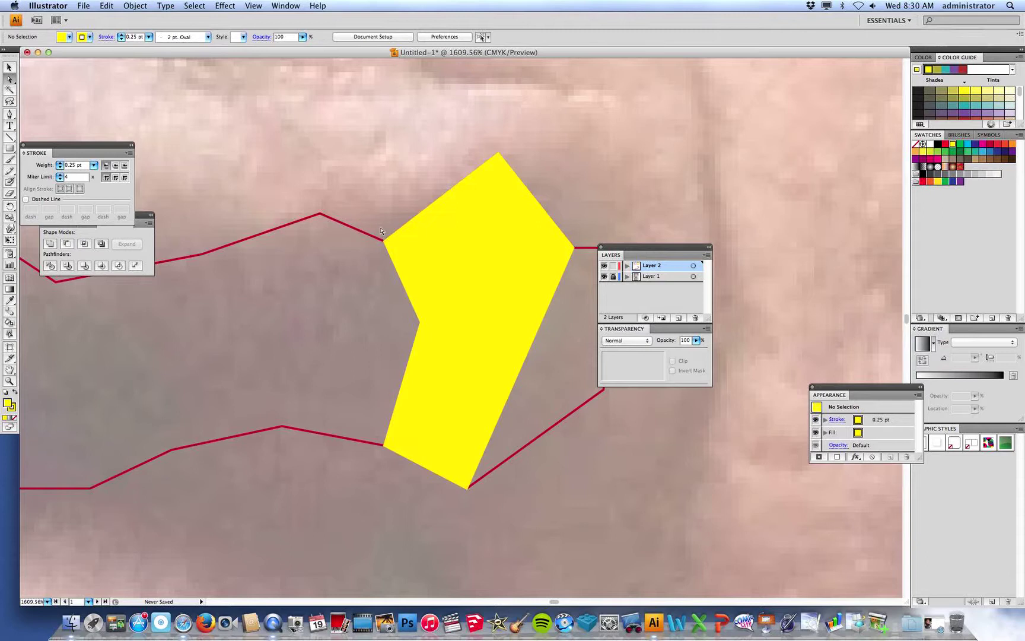
{"action": "left_click", "coordinate": [427, 224]}
{"action": "left_click", "coordinate": [90, 38]}
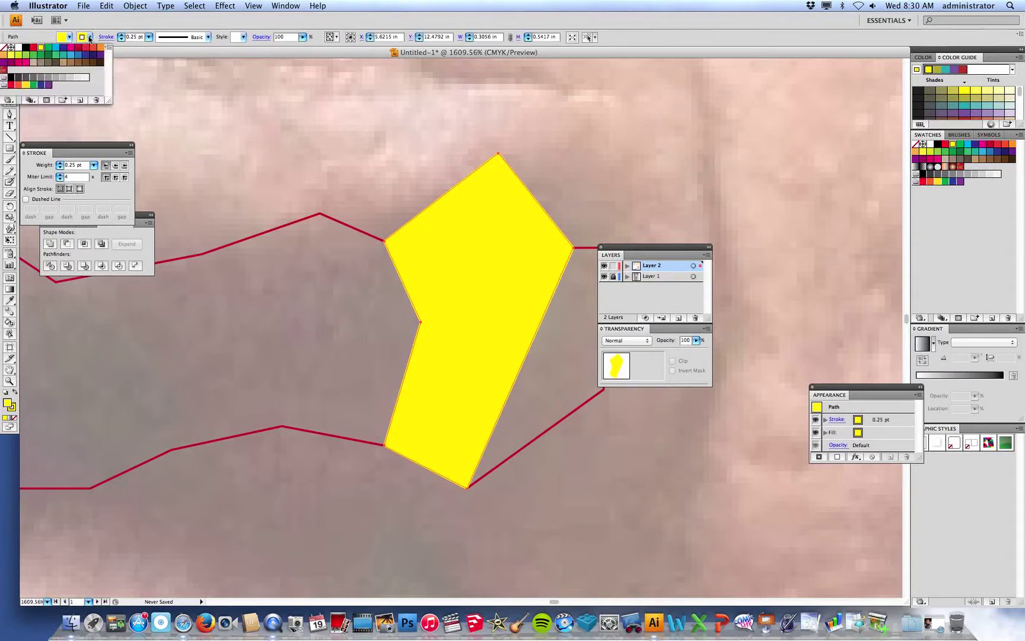
{"action": "left_click", "coordinate": [5, 51]}
{"action": "left_click", "coordinate": [334, 151]}
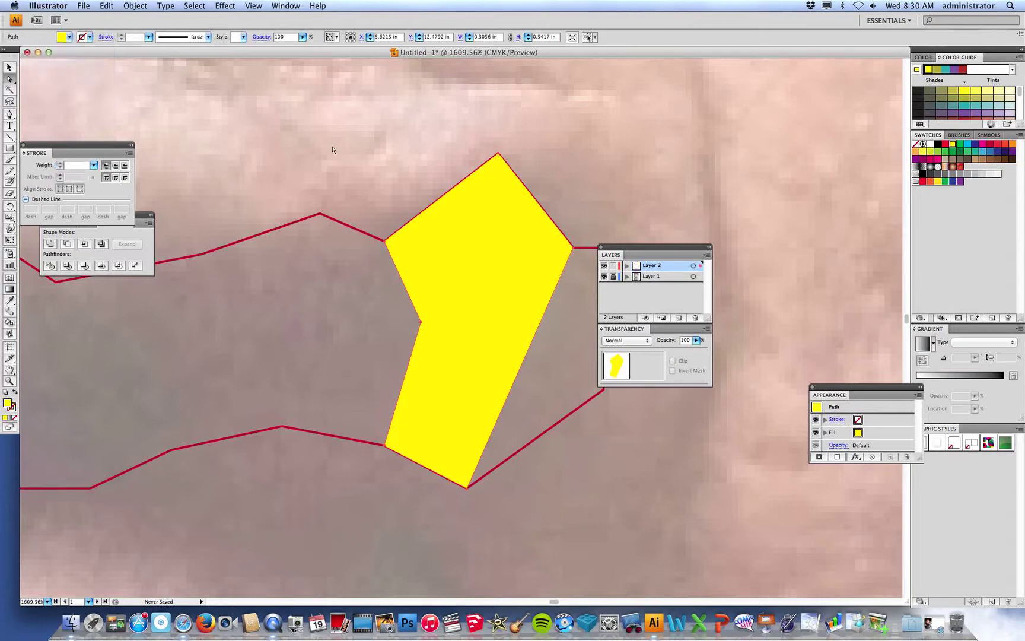
{"action": "left_click", "coordinate": [415, 198]}
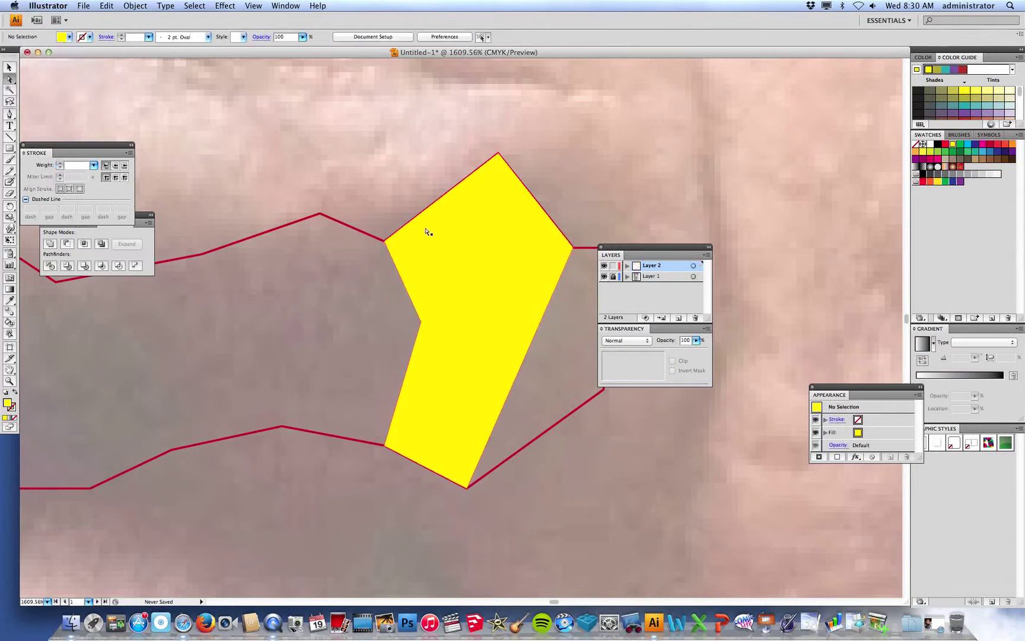
{"action": "left_click", "coordinate": [382, 246]}
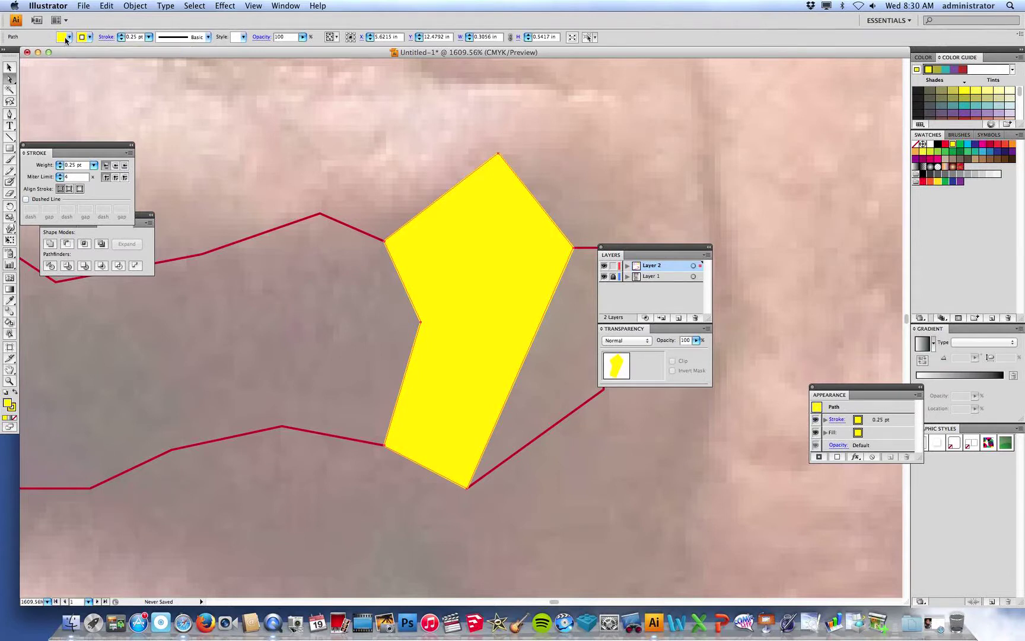
{"action": "key", "text": "super+0"}
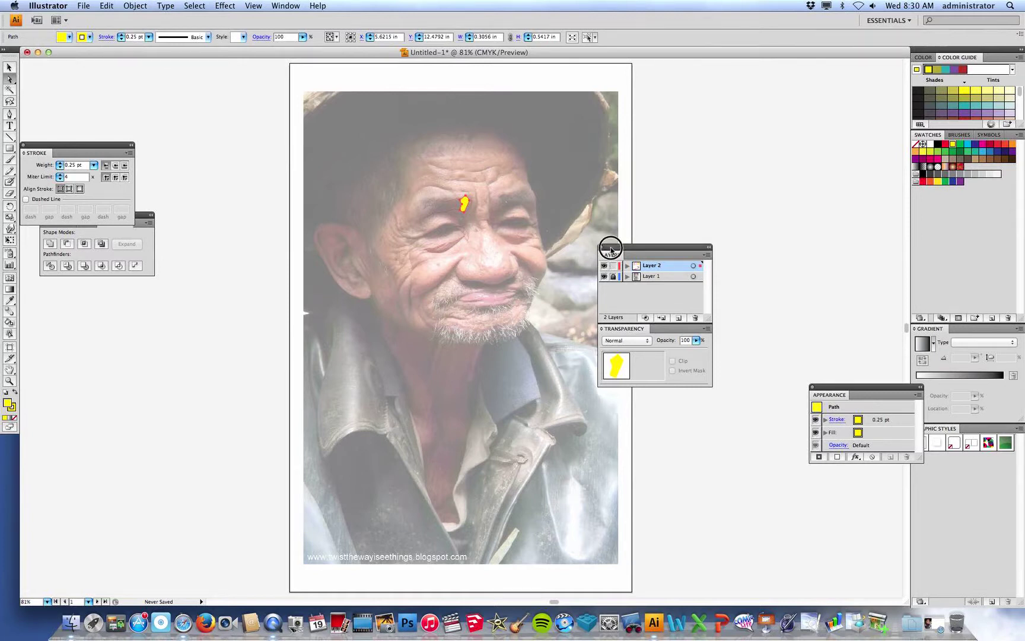
Move the Layers panel aside and toggle the photo layer's visibility off, on, then off again
{"action": "left_click_drag", "start_coordinate": [609, 247], "coordinate": [688, 250]}
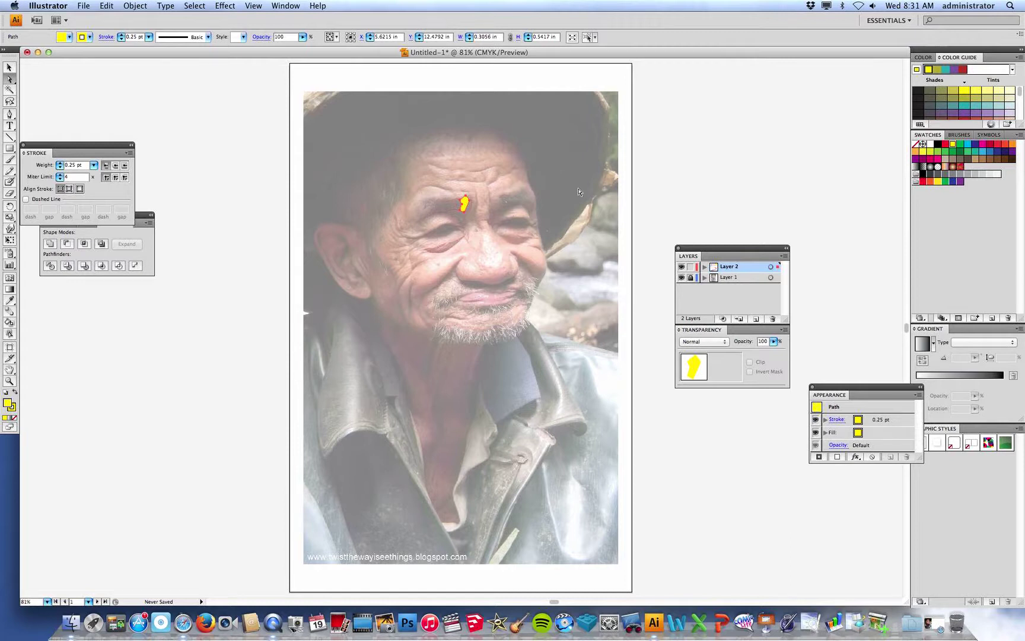
{"action": "left_click", "coordinate": [681, 279]}
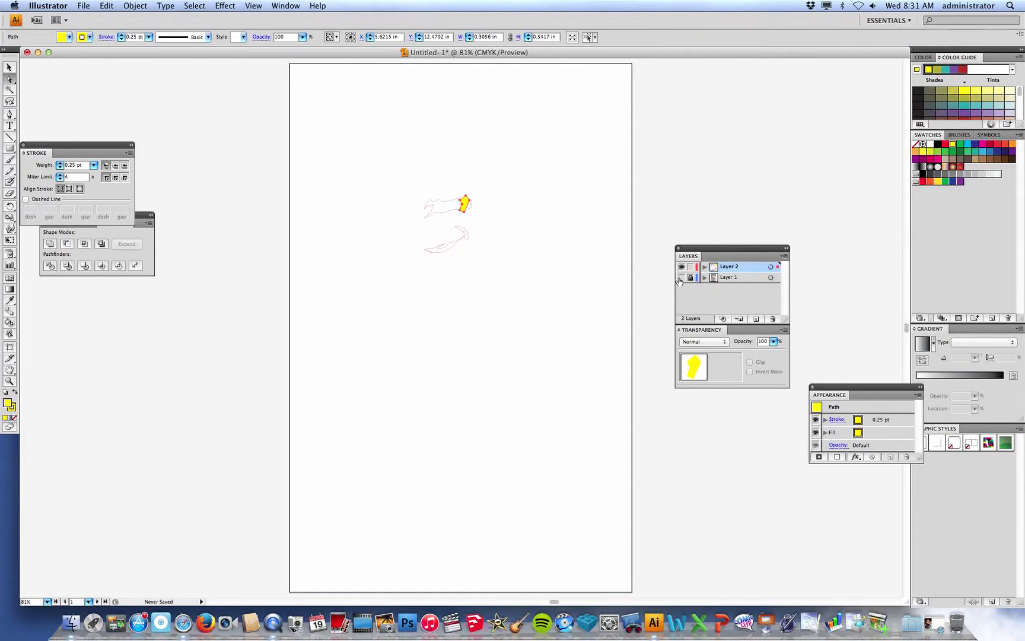
{"action": "left_click", "coordinate": [681, 277]}
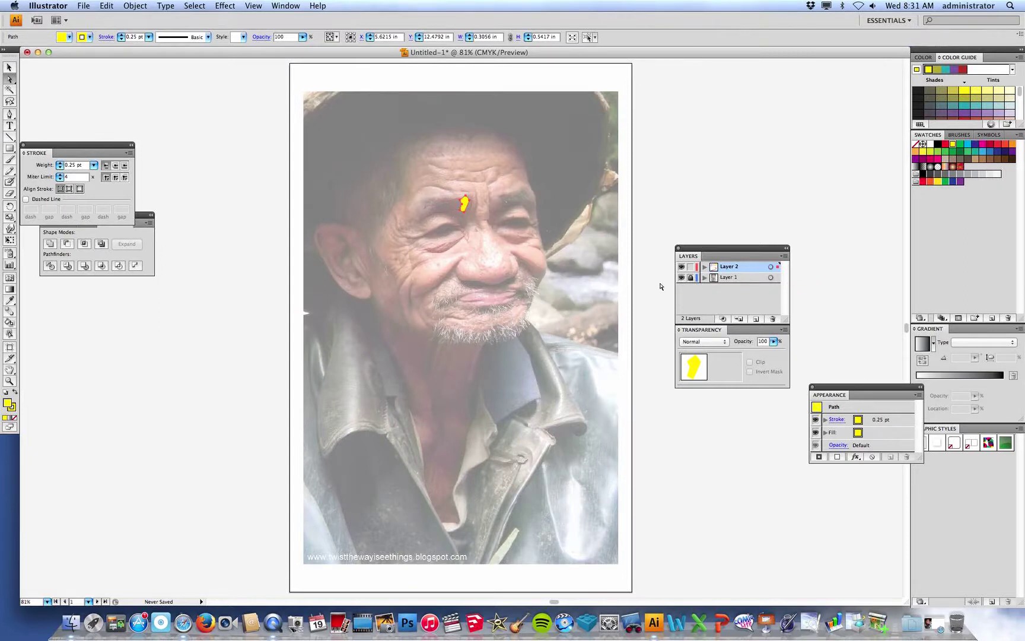
{"action": "left_click", "coordinate": [681, 277]}
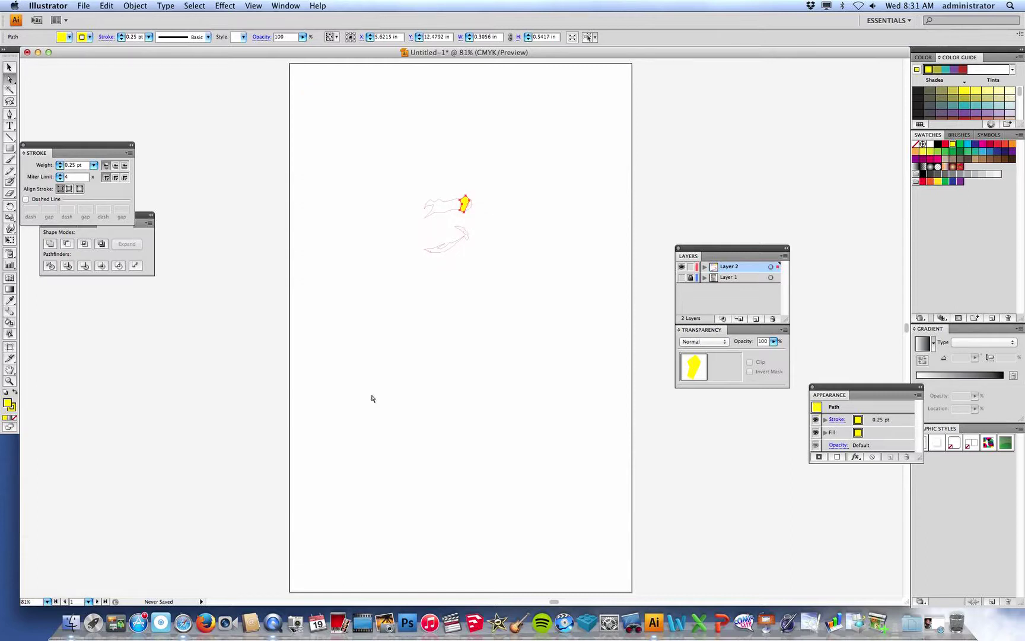